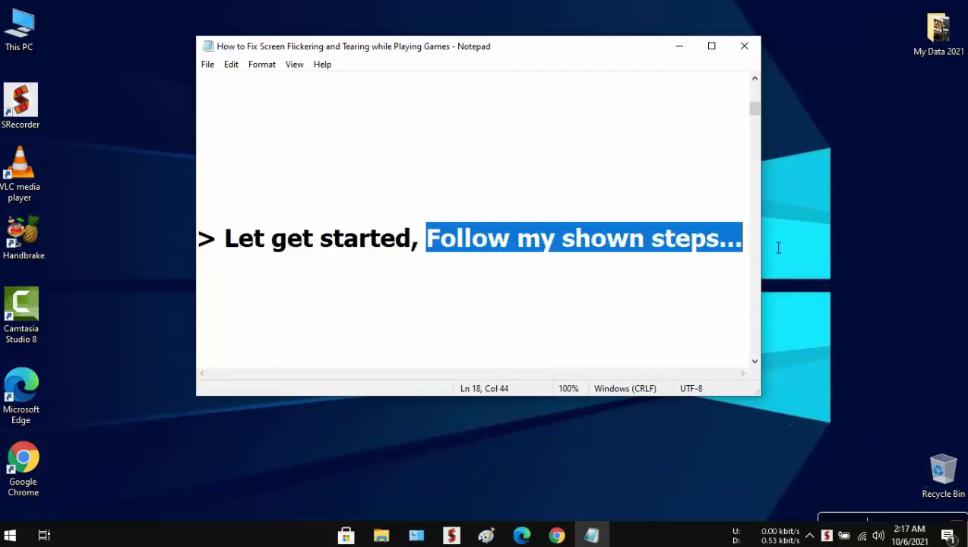
Highlight the Fix 1 heading about updating the display drivers in the notes and open Device Manager
{"action": "scroll", "coordinate": [409, 267], "scroll_direction": "down", "scroll_amount": 2}
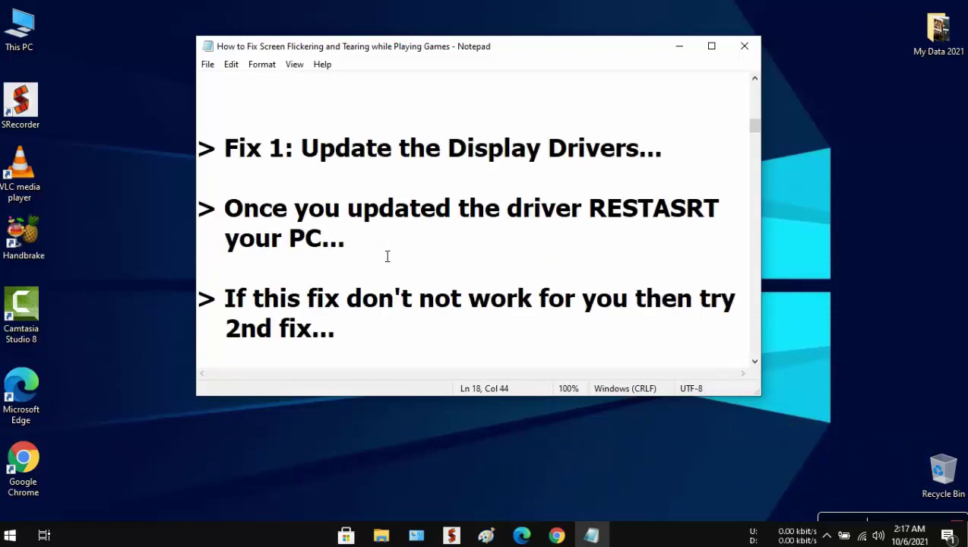
{"action": "left_click_drag", "start_coordinate": [225, 150], "coordinate": [698, 155]}
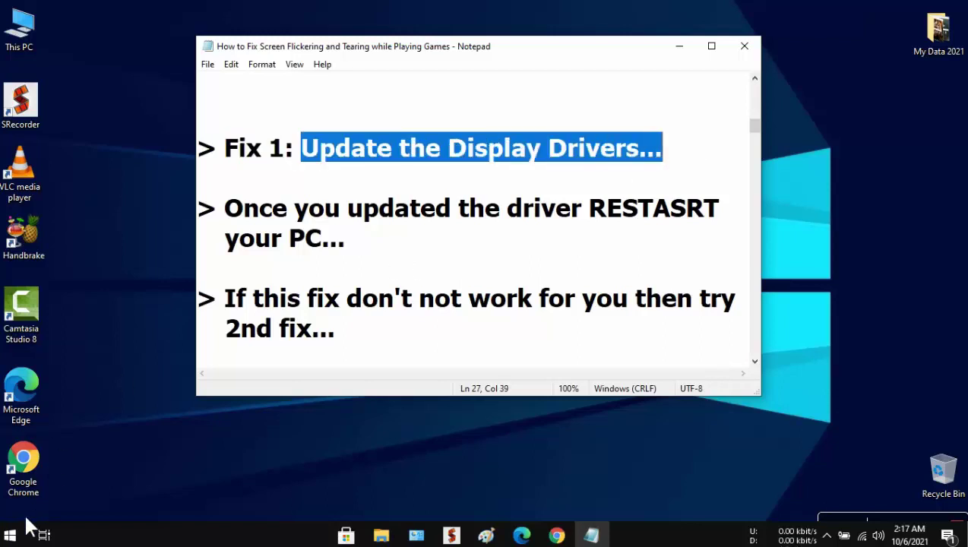
{"action": "right_click", "coordinate": [10, 535]}
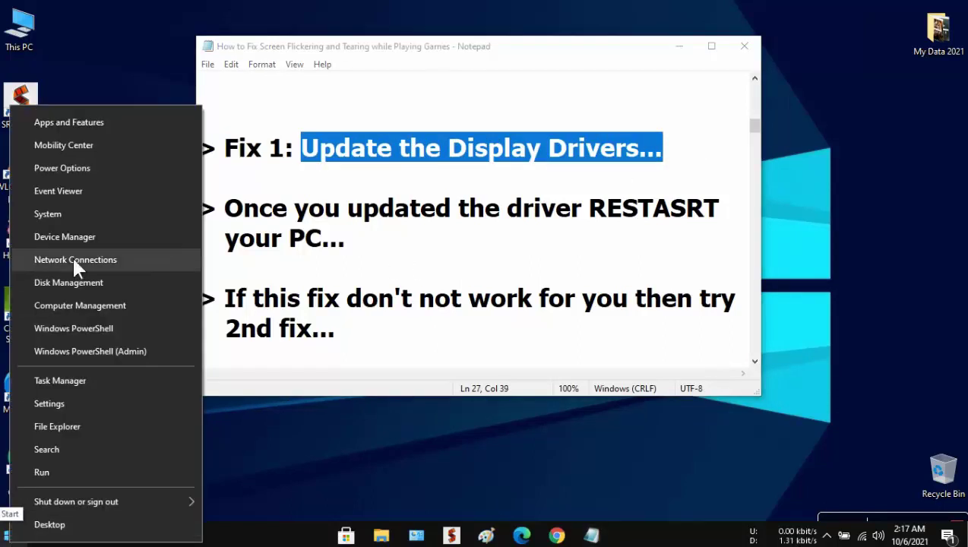
{"action": "left_click", "coordinate": [115, 238]}
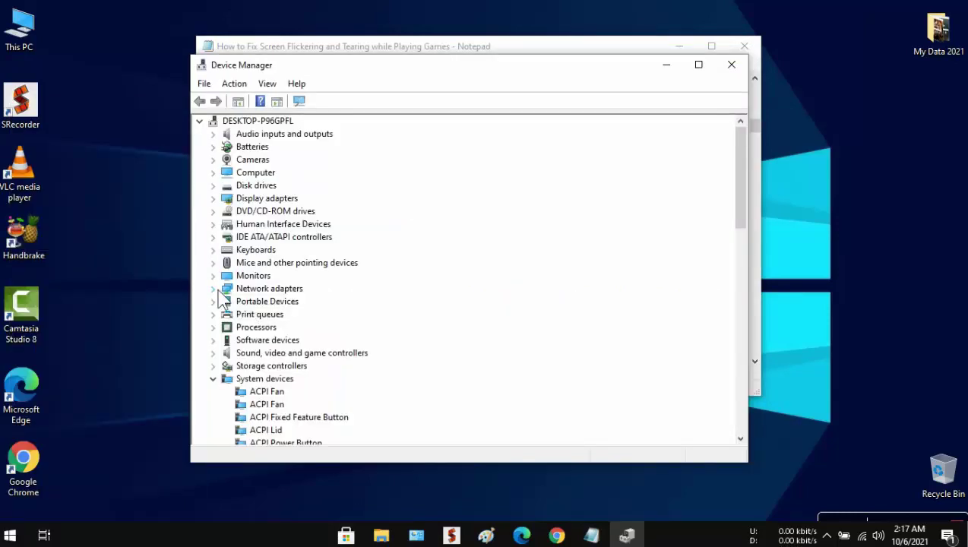
Run an automatic driver update for the Intel(R) HD Graphics display adapter and close Device Manager
{"action": "left_click", "coordinate": [262, 199]}
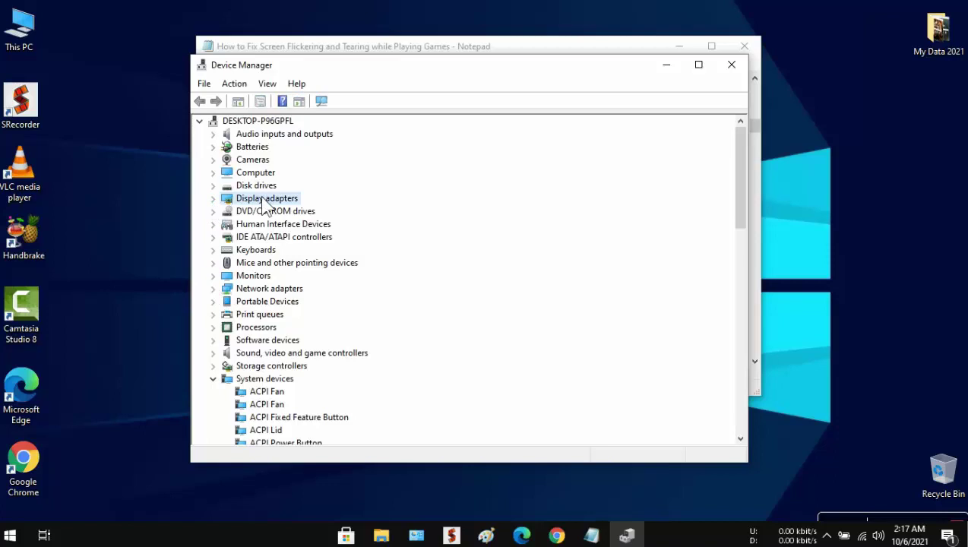
{"action": "left_click", "coordinate": [215, 199]}
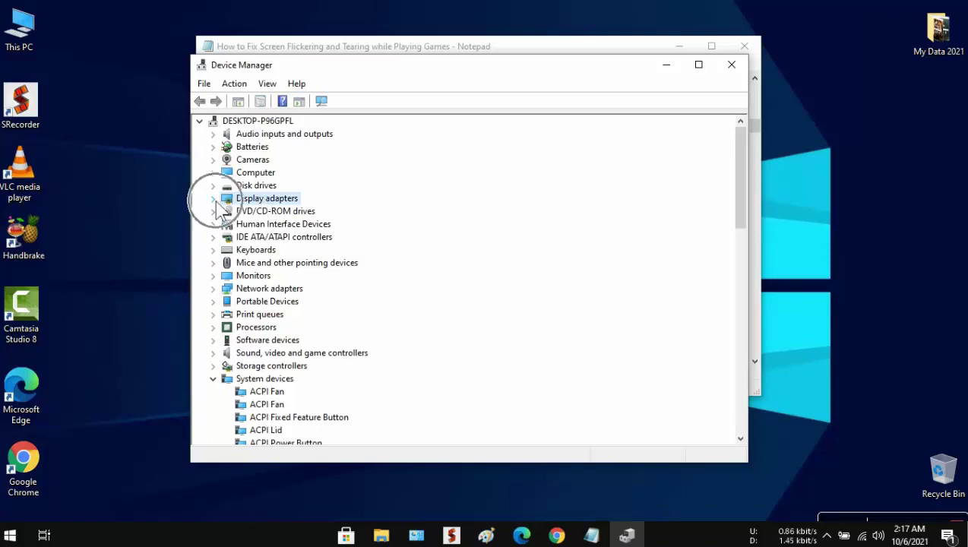
{"action": "left_click", "coordinate": [307, 217]}
{"action": "right_click", "coordinate": [308, 217]}
{"action": "left_click", "coordinate": [391, 219]}
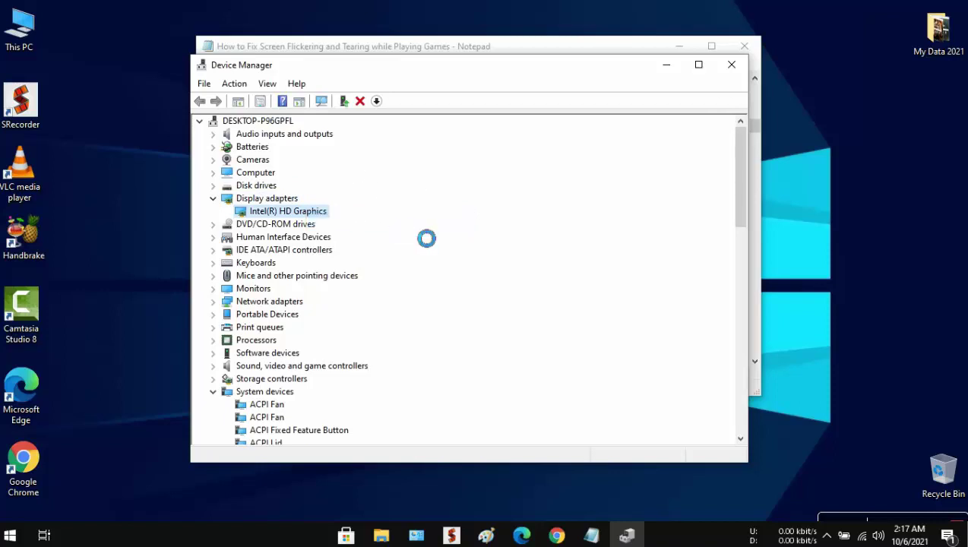
{"action": "left_click", "coordinate": [434, 243]}
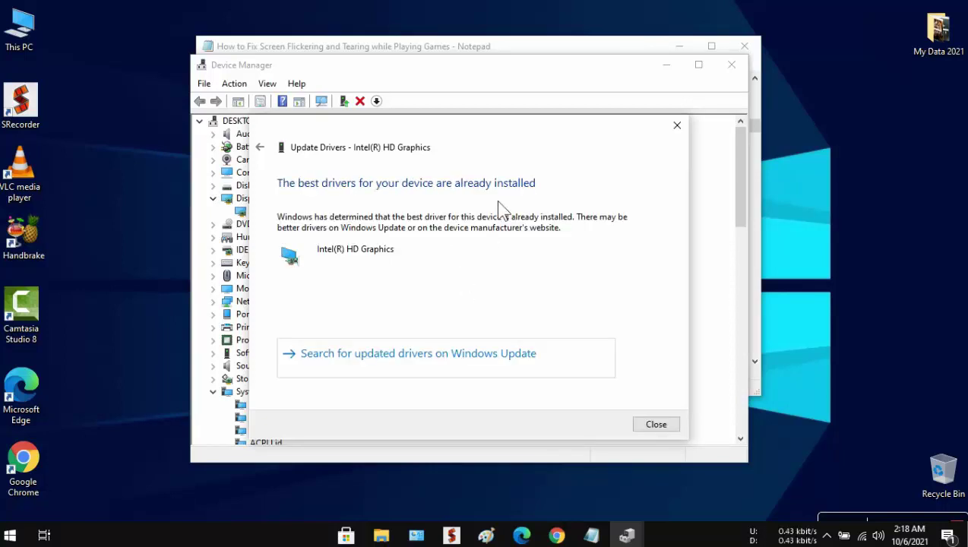
{"action": "left_click", "coordinate": [656, 424]}
{"action": "left_click", "coordinate": [731, 65]}
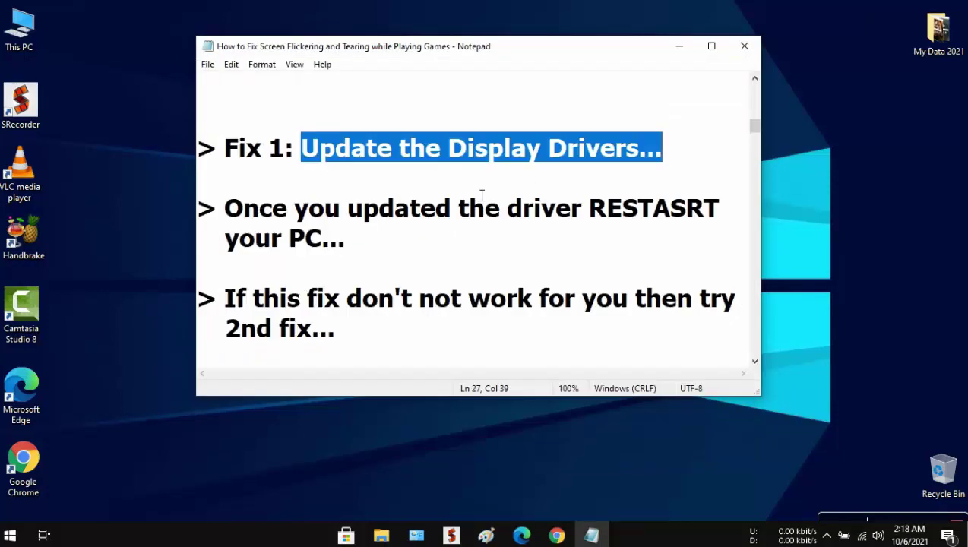
Highlight the notes about restarting the PC after the driver update and trying the 2nd fix
{"action": "left_click_drag", "start_coordinate": [225, 208], "coordinate": [721, 214]}
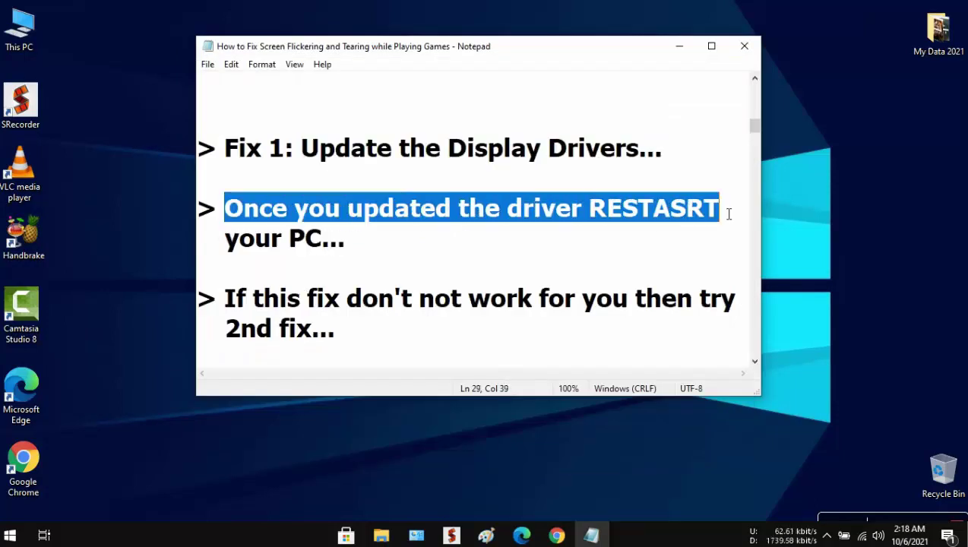
{"action": "left_click_drag", "start_coordinate": [225, 238], "coordinate": [345, 239]}
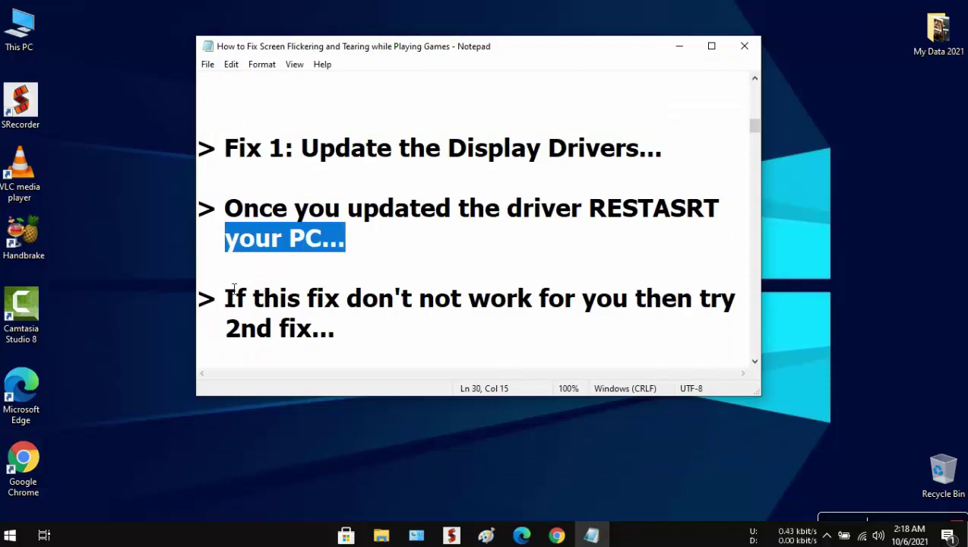
{"action": "left_click_drag", "start_coordinate": [226, 309], "coordinate": [748, 299]}
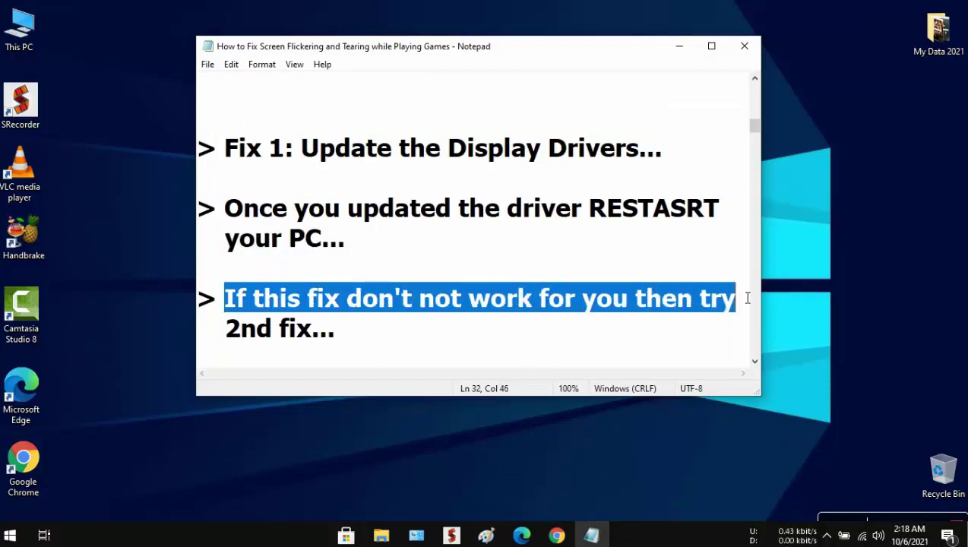
{"action": "left_click_drag", "start_coordinate": [230, 340], "coordinate": [355, 338]}
Highlight the Fix 2 notes explaining when to roll back the display drivers to their previous working version
{"action": "scroll", "coordinate": [420, 325], "scroll_direction": "down", "scroll_amount": 5}
{"action": "scroll", "coordinate": [415, 320], "scroll_direction": "down", "scroll_amount": 4}
{"action": "left_click_drag", "start_coordinate": [223, 118], "coordinate": [660, 118]}
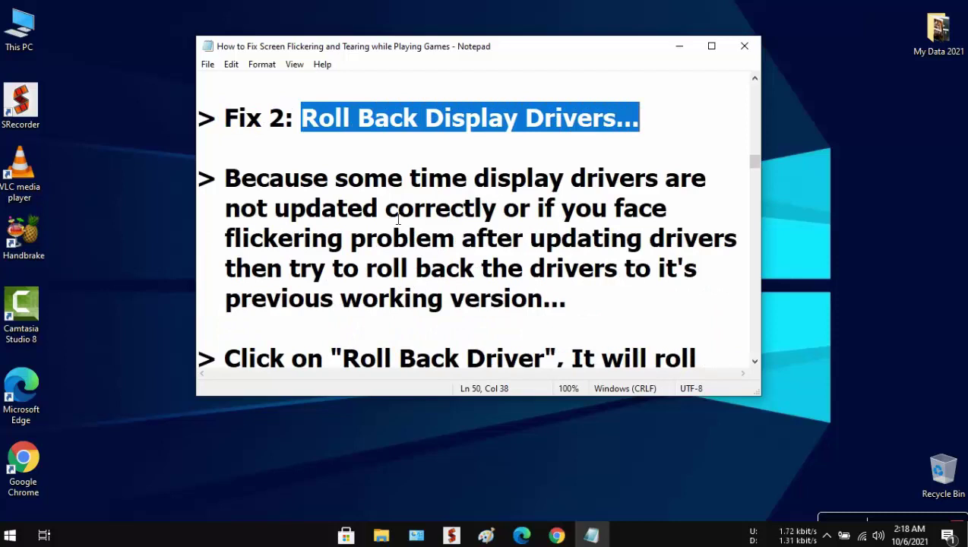
{"action": "left_click_drag", "start_coordinate": [229, 190], "coordinate": [711, 183]}
{"action": "left_click_drag", "start_coordinate": [227, 208], "coordinate": [638, 218]}
{"action": "left_click", "coordinate": [505, 212]}
{"action": "left_click_drag", "start_coordinate": [225, 240], "coordinate": [750, 240]}
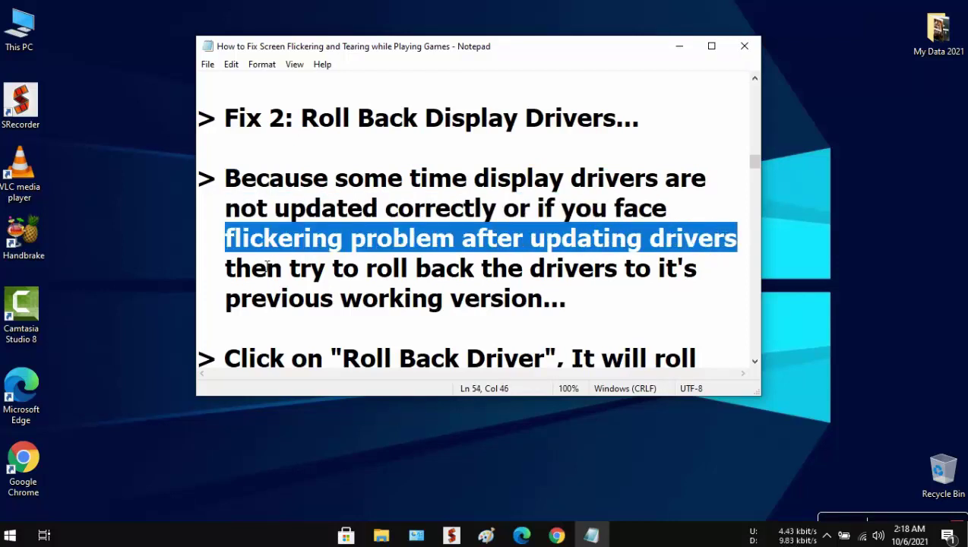
{"action": "left_click_drag", "start_coordinate": [226, 268], "coordinate": [696, 270]}
{"action": "left_click_drag", "start_coordinate": [226, 300], "coordinate": [588, 308]}
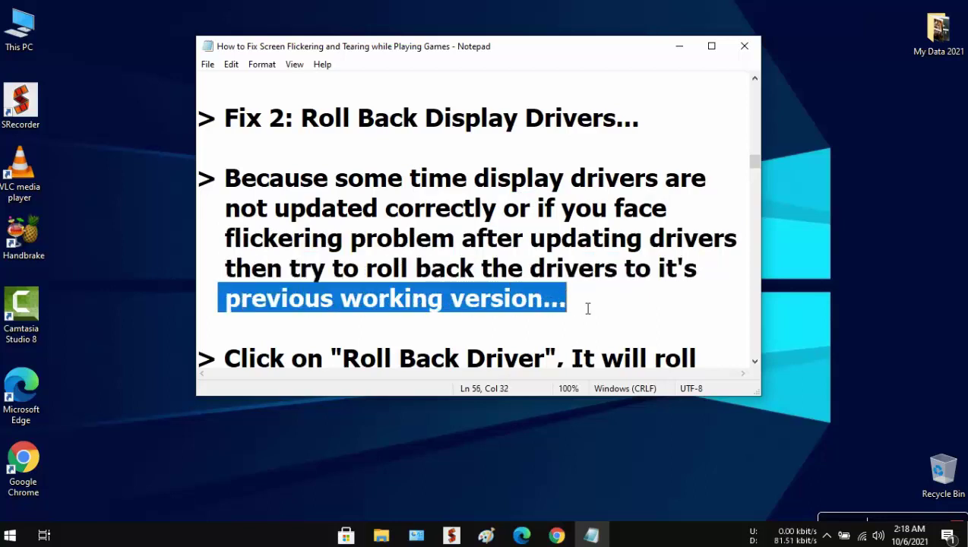
Open the driver properties of the Intel(R) HD Graphics display adapter in Device Manager
{"action": "right_click", "coordinate": [9, 535]}
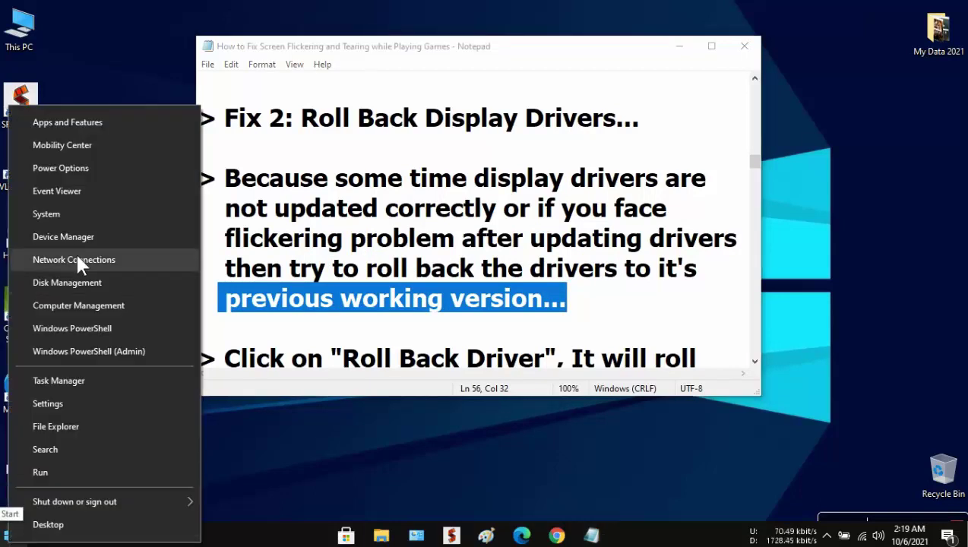
{"action": "left_click", "coordinate": [93, 234]}
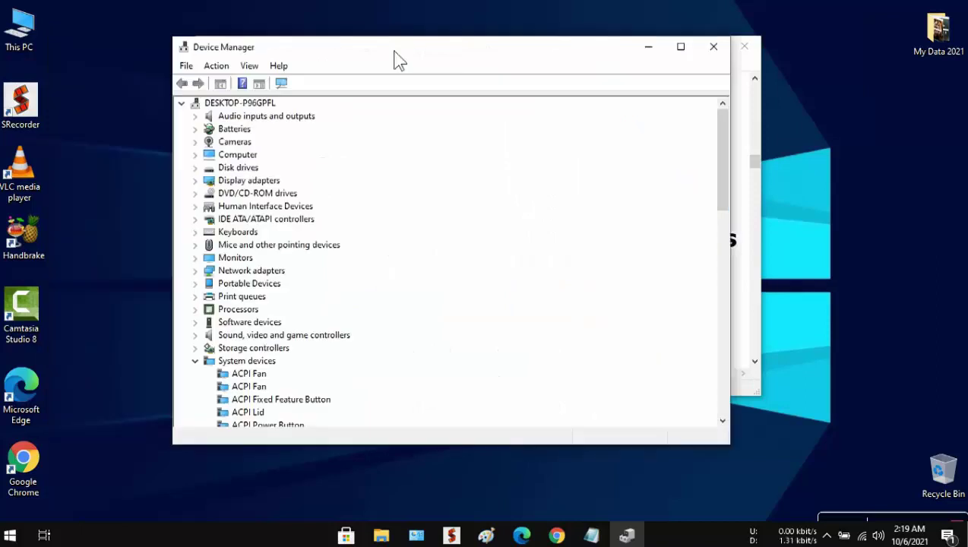
{"action": "left_click", "coordinate": [250, 181]}
{"action": "left_click", "coordinate": [348, 195]}
{"action": "right_click", "coordinate": [348, 195]}
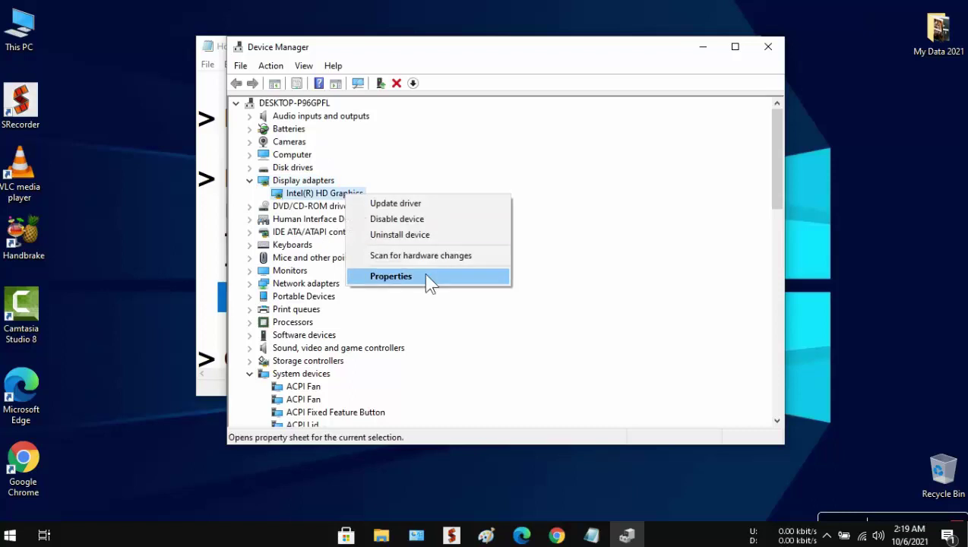
{"action": "left_click", "coordinate": [426, 275]}
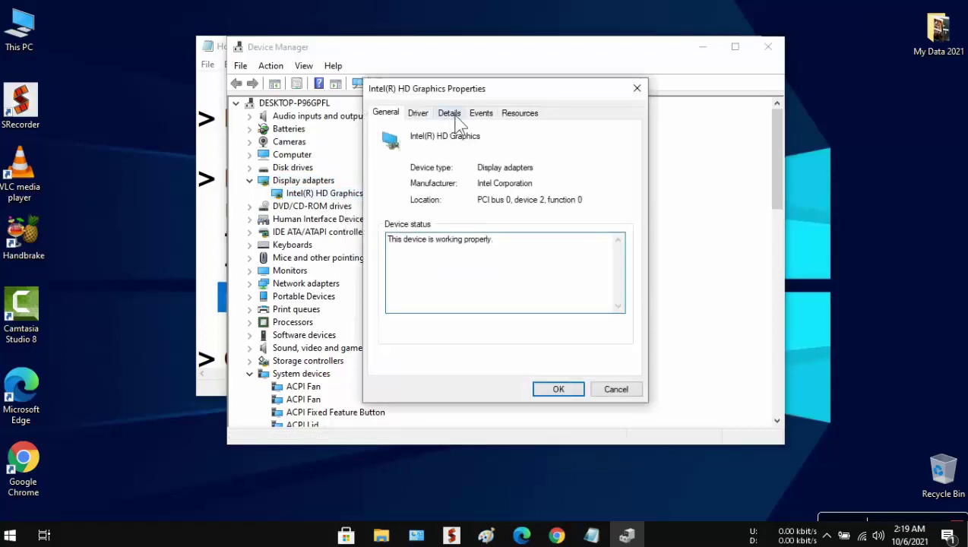
{"action": "left_click", "coordinate": [419, 114]}
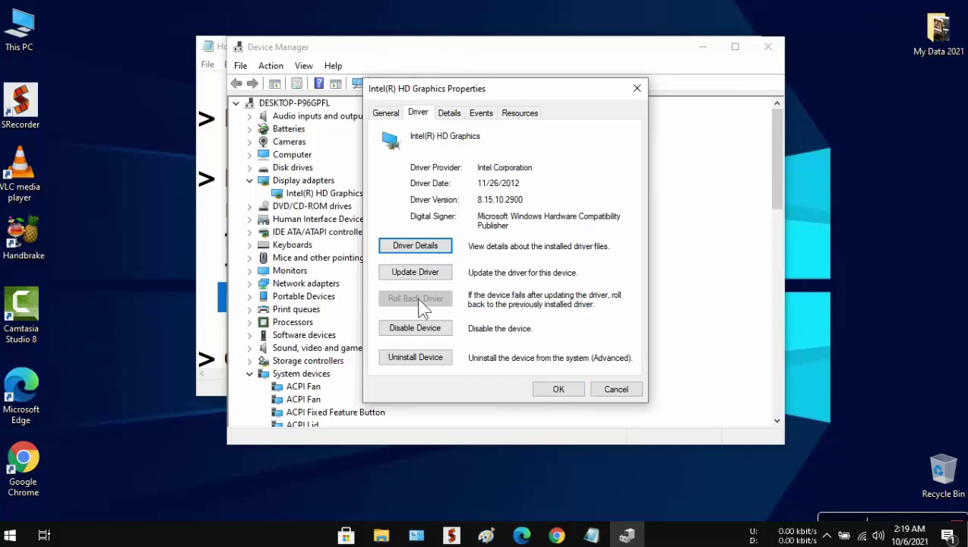
Return to the notes and highlight the instruction about using "Roll Back Driver" to restore the previous version
{"action": "left_click", "coordinate": [591, 535]}
{"action": "scroll", "coordinate": [423, 259], "scroll_direction": "down", "scroll_amount": 1}
{"action": "left_click_drag", "start_coordinate": [225, 238], "coordinate": [728, 238]}
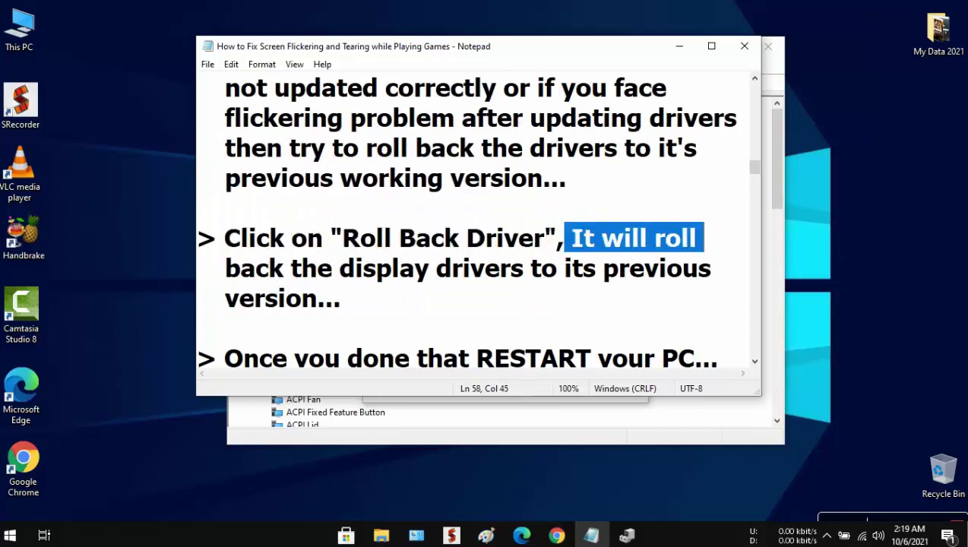
{"action": "left_click_drag", "start_coordinate": [226, 272], "coordinate": [736, 266]}
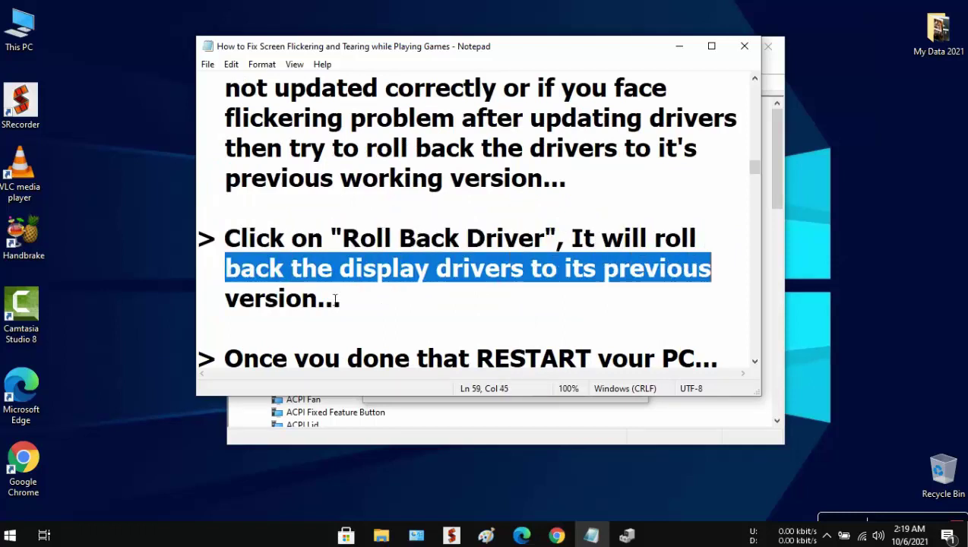
{"action": "left_click", "coordinate": [255, 304]}
{"action": "left_click_drag", "start_coordinate": [224, 299], "coordinate": [367, 298]}
Minimize the notes, and close the Intel(R) HD Graphics properties and Device Manager
{"action": "left_click", "coordinate": [679, 46]}
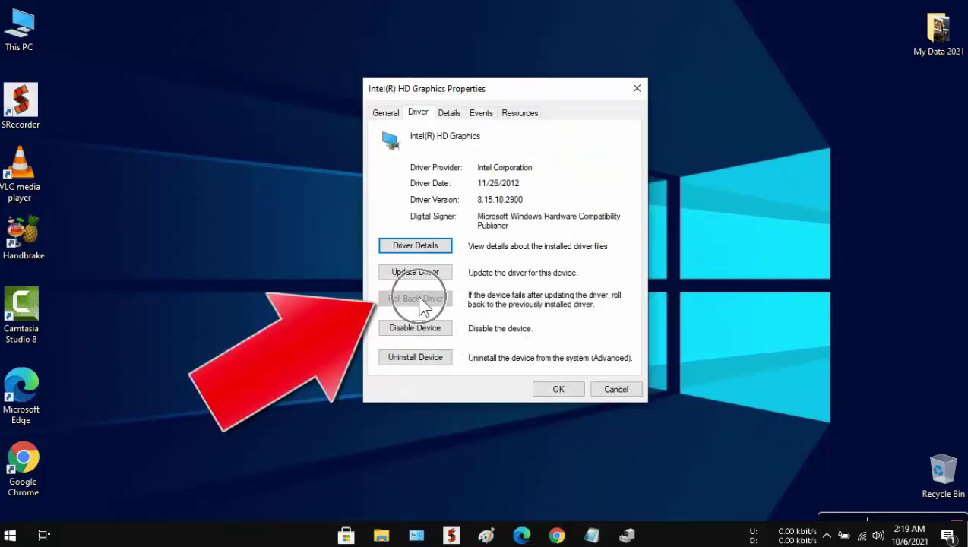
{"action": "left_click", "coordinate": [562, 391]}
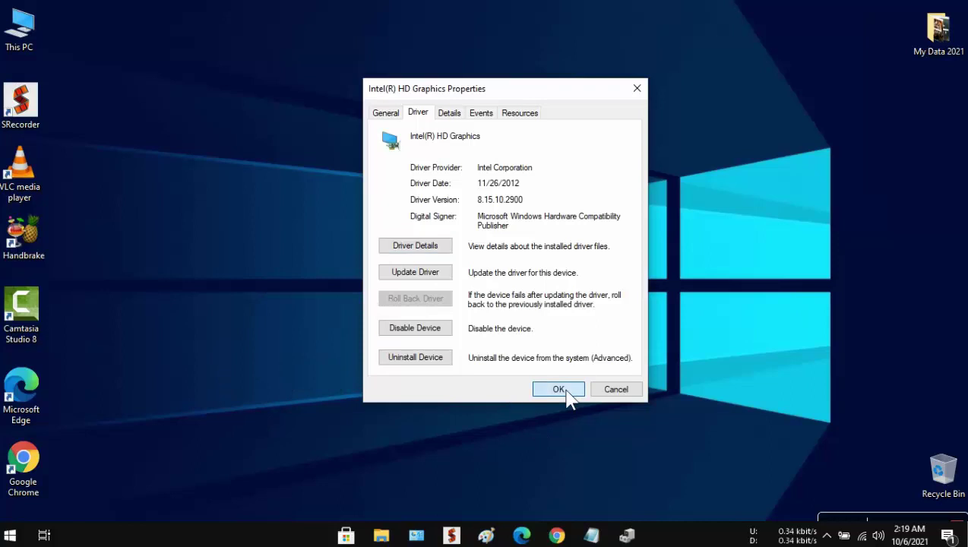
{"action": "left_click", "coordinate": [625, 536]}
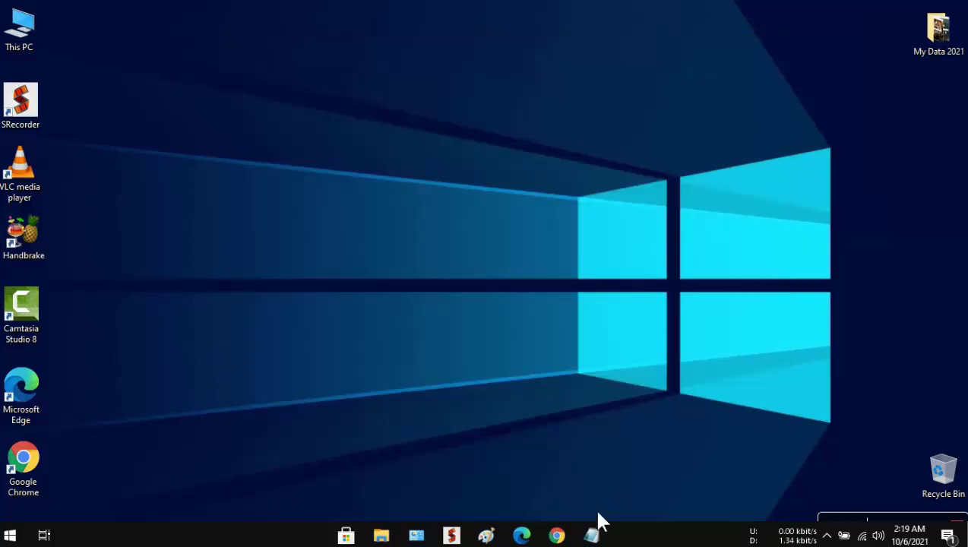
Reopen the notes and highlight the lines about restarting the PC, trying the 3rd fix, and the Fix 3 heading
{"action": "left_click", "coordinate": [593, 533]}
{"action": "scroll", "coordinate": [378, 317], "scroll_direction": "down", "scroll_amount": 1}
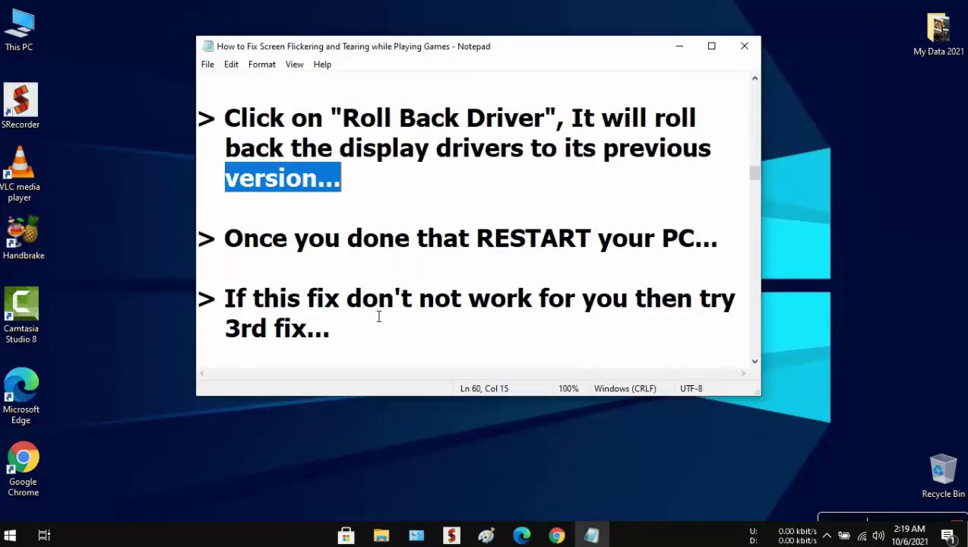
{"action": "left_click_drag", "start_coordinate": [226, 243], "coordinate": [733, 243]}
{"action": "left_click_drag", "start_coordinate": [225, 298], "coordinate": [743, 308]}
{"action": "left_click_drag", "start_coordinate": [226, 343], "coordinate": [350, 341]}
{"action": "scroll", "coordinate": [445, 337], "scroll_direction": "down", "scroll_amount": 4}
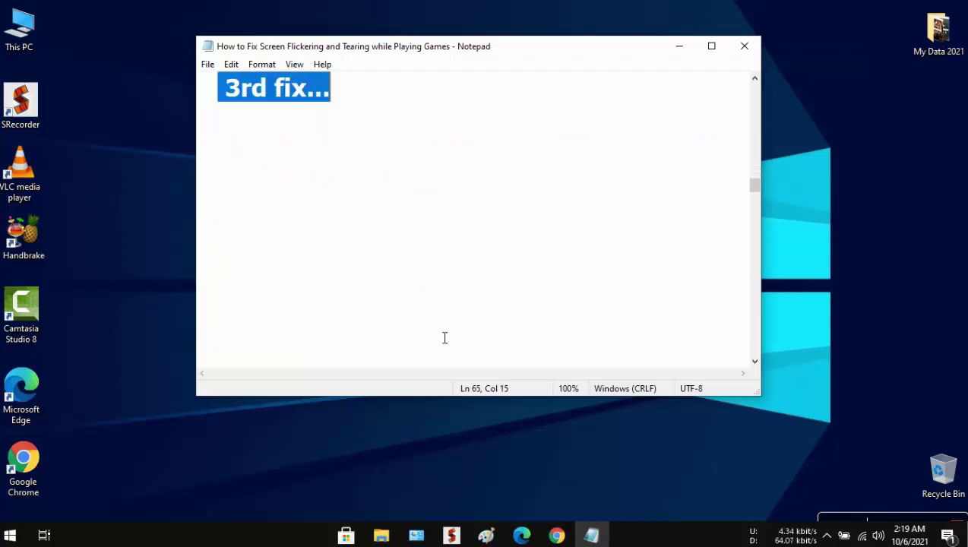
{"action": "scroll", "coordinate": [445, 339], "scroll_direction": "down", "scroll_amount": 3}
{"action": "left_click_drag", "start_coordinate": [220, 128], "coordinate": [650, 123]}
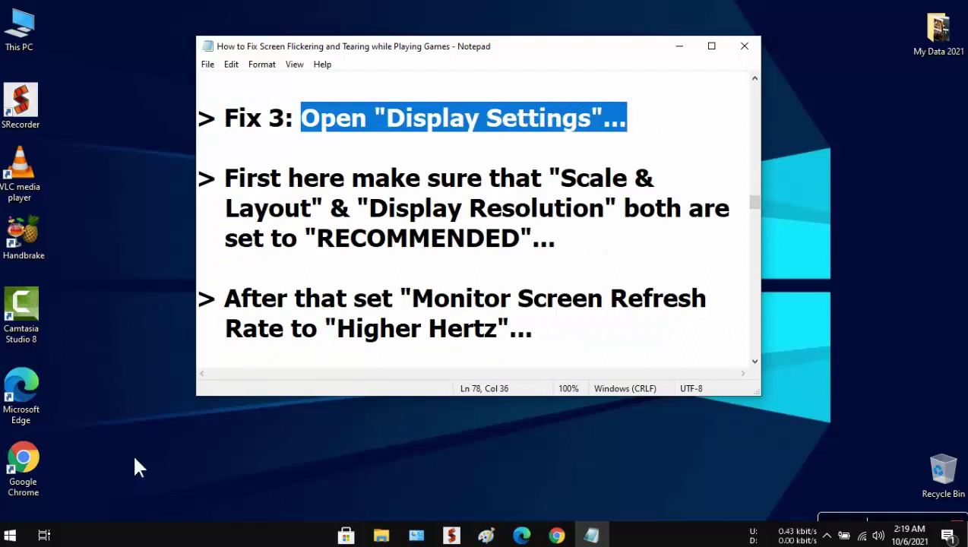
Search Windows for "display" and open the Display settings
{"action": "right_click", "coordinate": [10, 535]}
{"action": "left_click", "coordinate": [108, 442]}
{"action": "left_click", "coordinate": [154, 516]}
{"action": "type", "text": "display"}
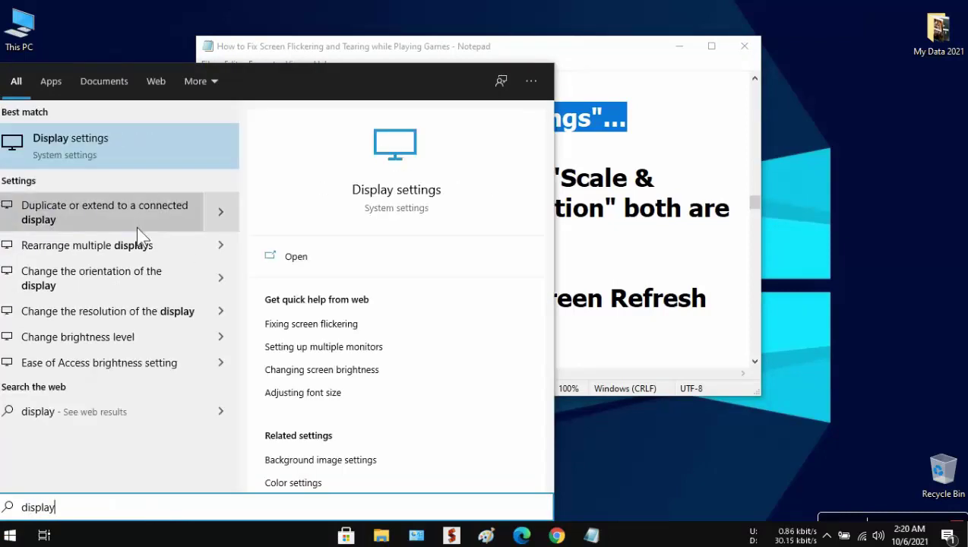
{"action": "left_click", "coordinate": [104, 146]}
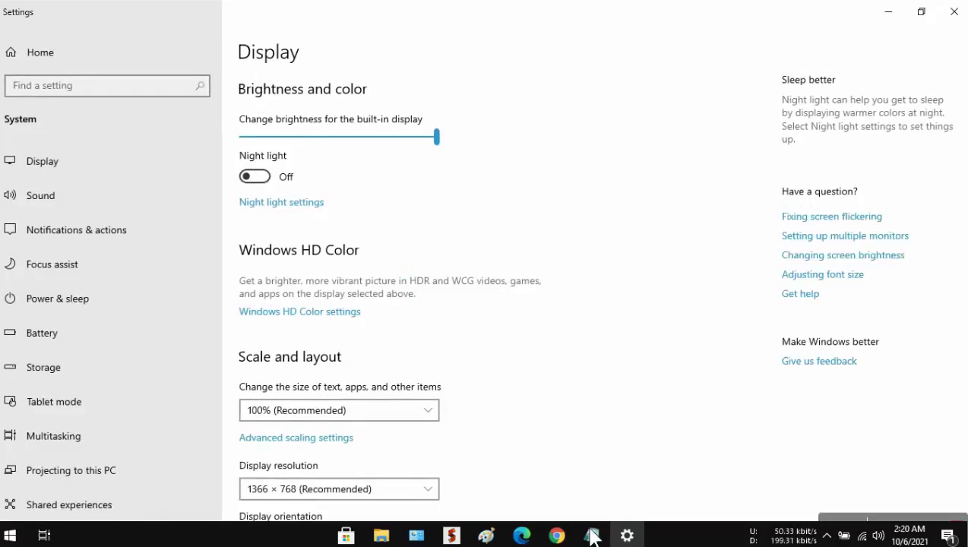
Highlight the note about setting both "Scale & Layout" and "Display Resolution" to "RECOMMENDED"
{"action": "left_click", "coordinate": [592, 535]}
{"action": "left_click_drag", "start_coordinate": [224, 178], "coordinate": [663, 177]}
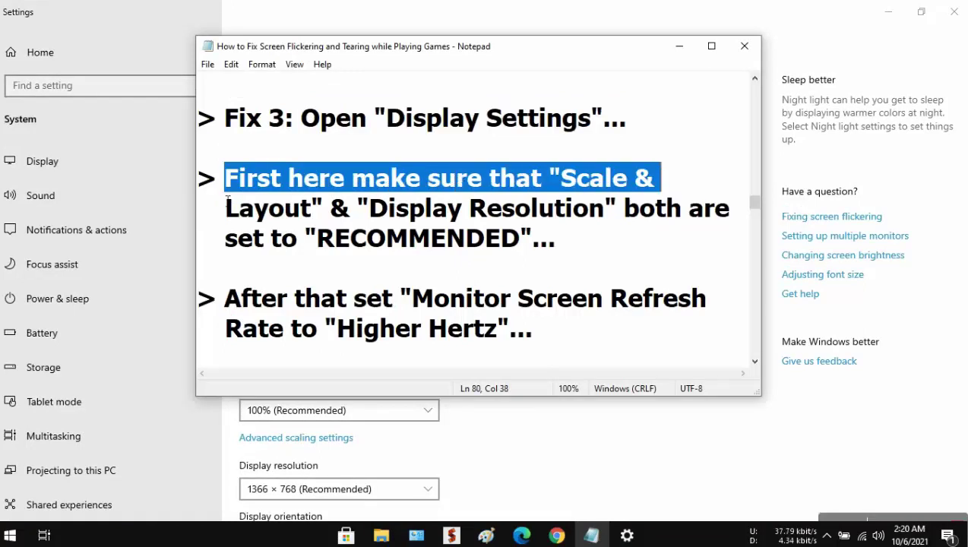
{"action": "left_click_drag", "start_coordinate": [227, 209], "coordinate": [730, 210]}
{"action": "left_click_drag", "start_coordinate": [226, 240], "coordinate": [580, 245]}
Set the display scale to 100% (Recommended) and the display resolution to 1366 × 768 (Recommended)
{"action": "left_click", "coordinate": [678, 48]}
{"action": "scroll", "coordinate": [404, 292], "scroll_direction": "down", "scroll_amount": 5}
{"action": "left_click", "coordinate": [320, 203]}
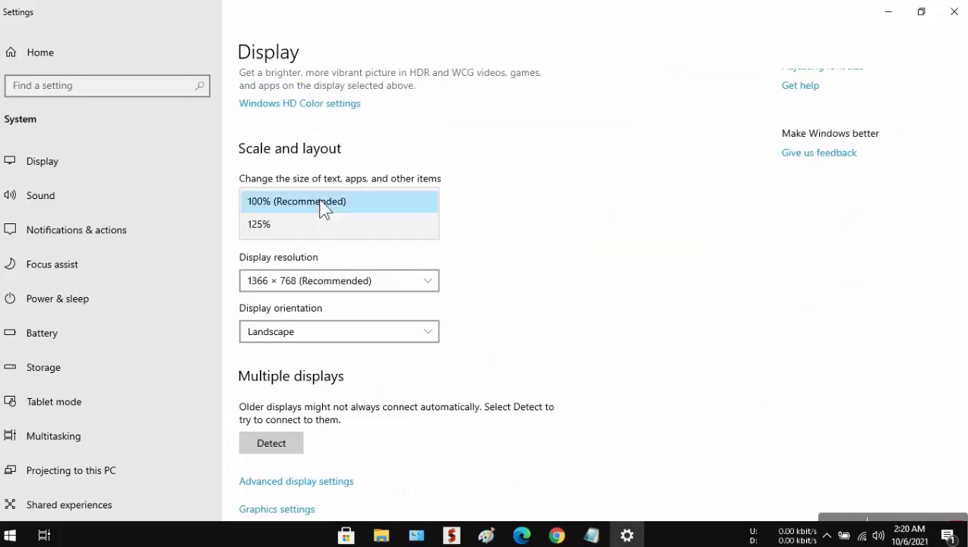
{"action": "left_click", "coordinate": [348, 202]}
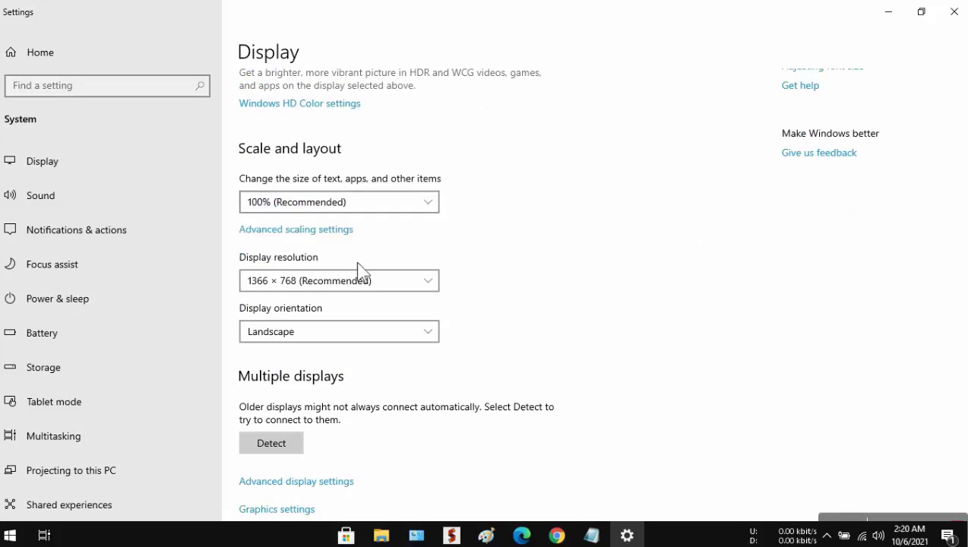
{"action": "left_click", "coordinate": [371, 282]}
{"action": "left_click", "coordinate": [360, 283]}
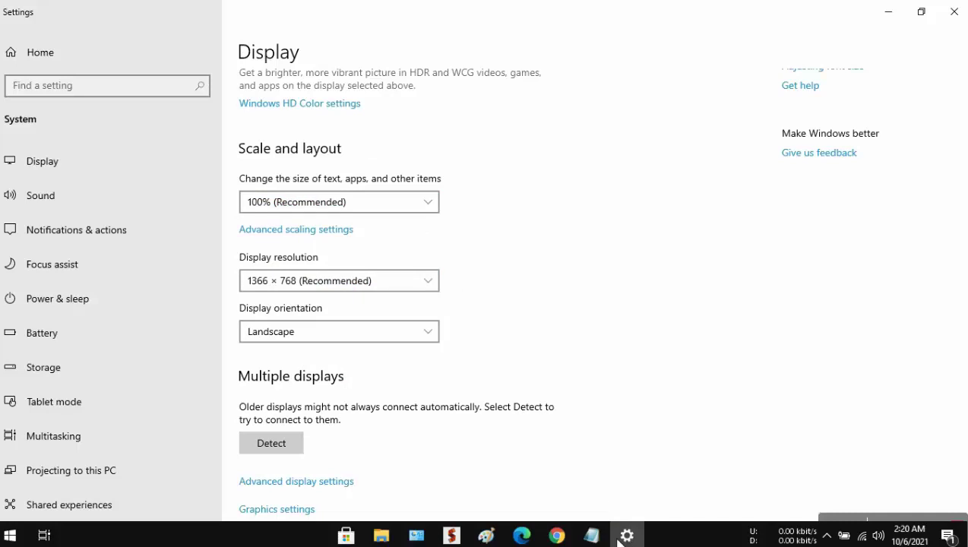
Reopen the notes and highlight the instruction to set the monitor screen refresh rate to "Higher Hertz"
{"action": "left_click", "coordinate": [592, 536]}
{"action": "left_click_drag", "start_coordinate": [229, 311], "coordinate": [691, 308]}
{"action": "left_click", "coordinate": [692, 308]}
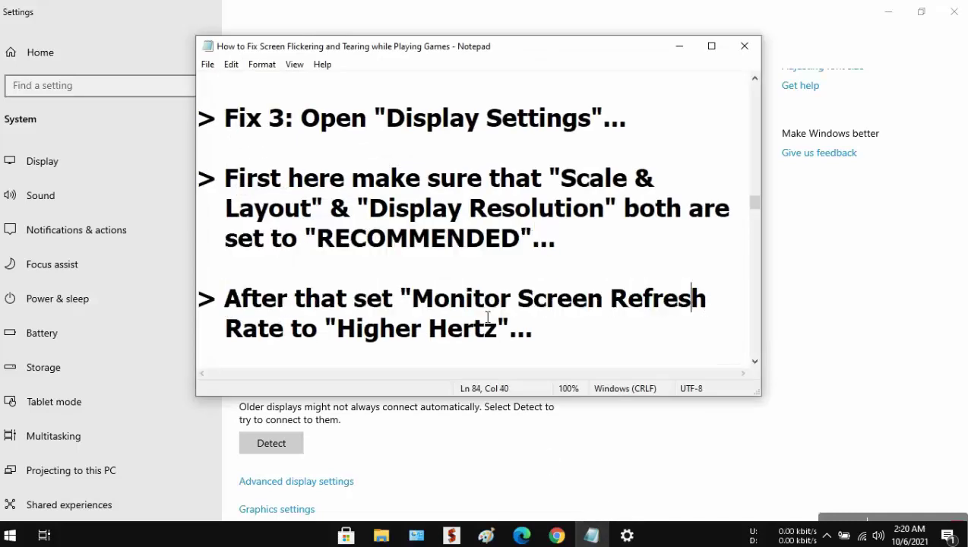
{"action": "left_click_drag", "start_coordinate": [228, 329], "coordinate": [566, 330]}
{"action": "left_click", "coordinate": [679, 46]}
Open the display adapter properties for Display 1 and pick 60 Hertz as the monitor's screen refresh rate
{"action": "scroll", "coordinate": [574, 322], "scroll_direction": "down", "scroll_amount": 2}
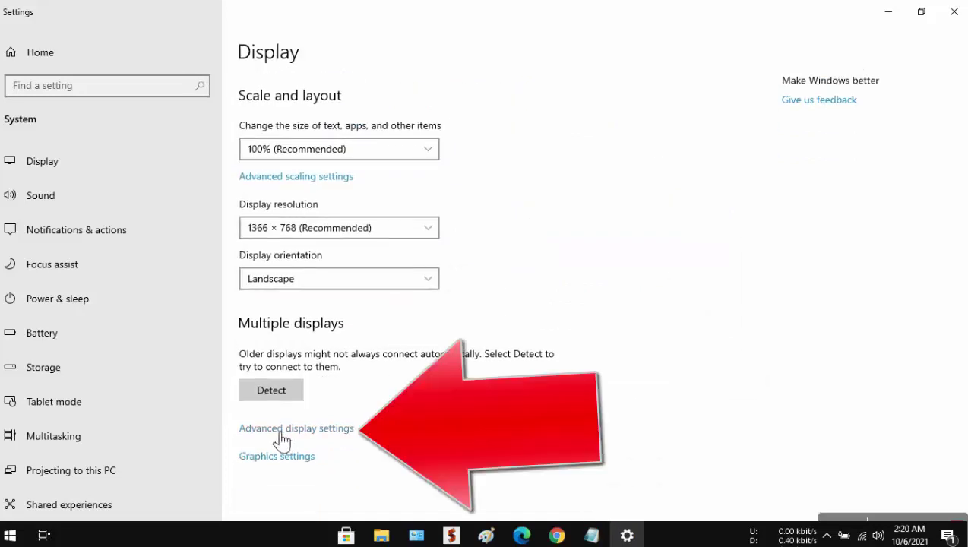
{"action": "left_click", "coordinate": [299, 432]}
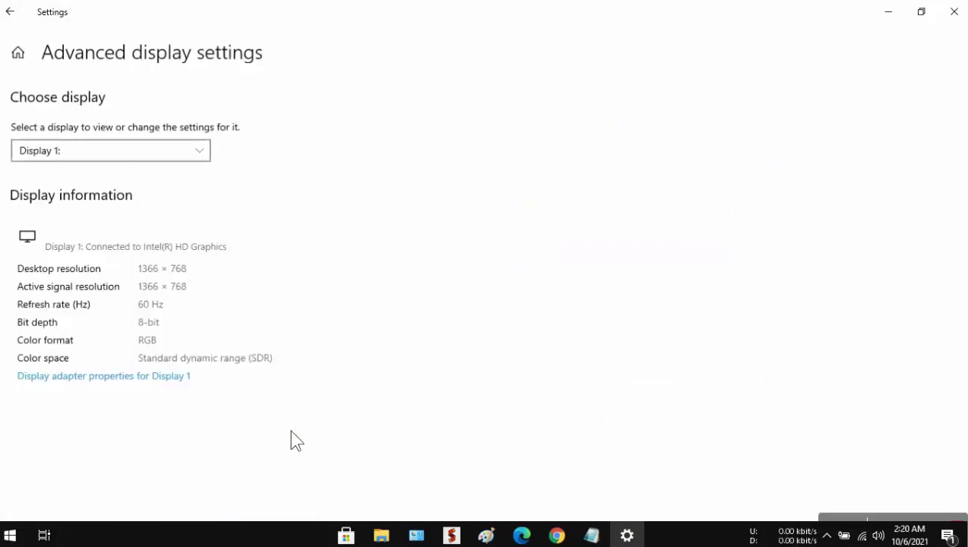
{"action": "left_click", "coordinate": [109, 384]}
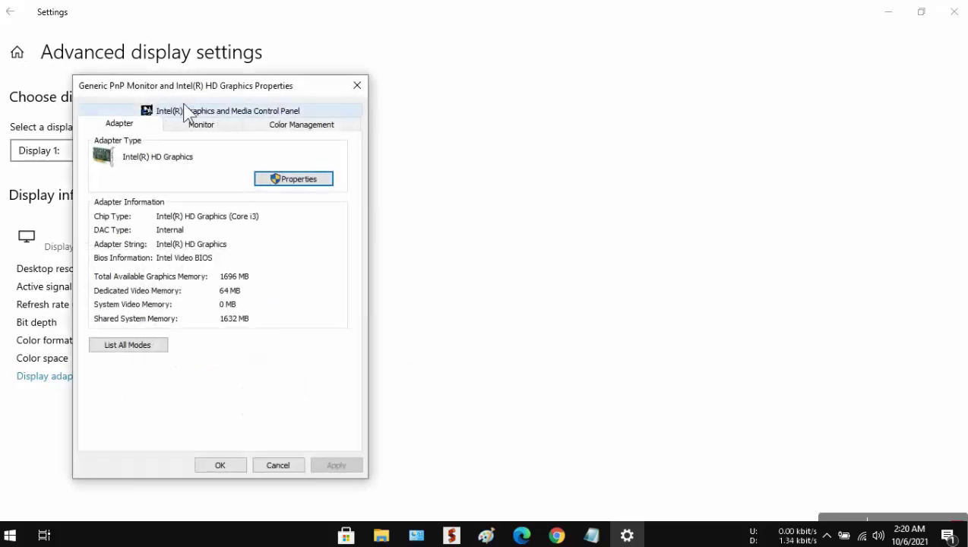
{"action": "left_click_drag", "start_coordinate": [188, 89], "coordinate": [336, 85]}
{"action": "left_click", "coordinate": [351, 120]}
{"action": "left_click", "coordinate": [294, 234]}
{"action": "left_click", "coordinate": [293, 245]}
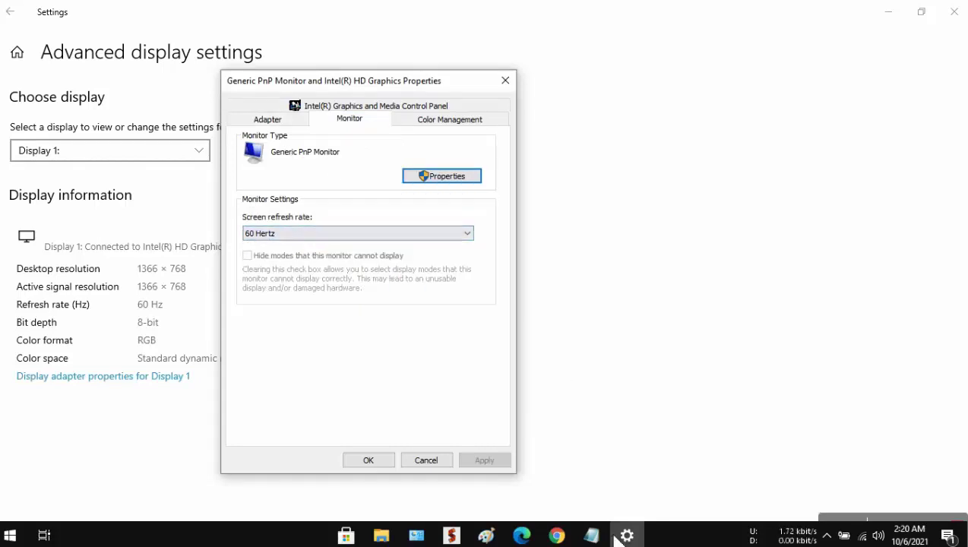
Return to the notes and highlight the lines about trying 60Hz or 75Hz and saving the settings with "Apply+OK"
{"action": "left_click", "coordinate": [592, 535]}
{"action": "scroll", "coordinate": [440, 304], "scroll_direction": "down", "scroll_amount": 2}
{"action": "left_click", "coordinate": [225, 268]}
{"action": "left_click_drag", "start_coordinate": [225, 268], "coordinate": [687, 272]}
{"action": "left_click", "coordinate": [301, 268]}
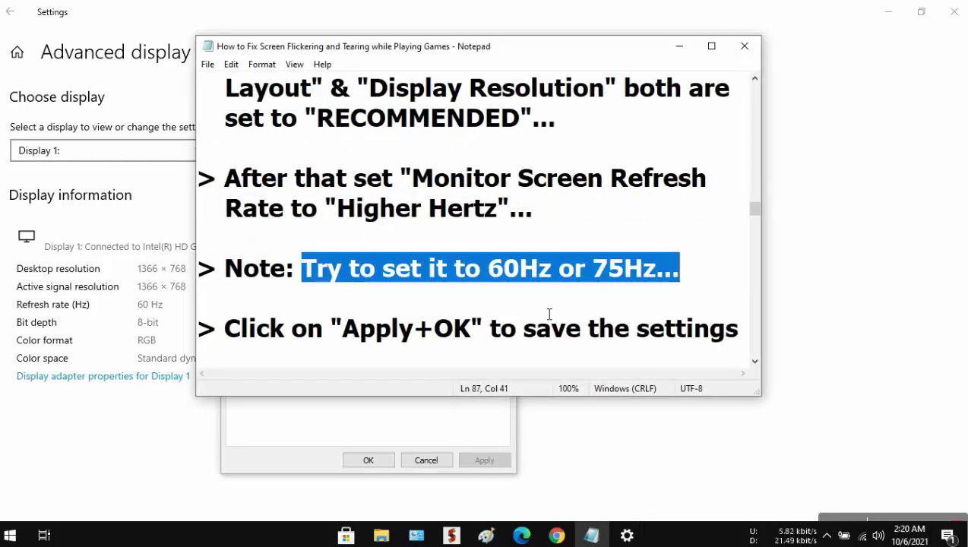
{"action": "scroll", "coordinate": [314, 304], "scroll_direction": "down", "scroll_amount": 2}
{"action": "left_click_drag", "start_coordinate": [227, 216], "coordinate": [741, 213]}
{"action": "left_click", "coordinate": [679, 47]}
Apply the 60 Hertz screen refresh rate in the monitor properties and close the display settings
{"action": "left_click", "coordinate": [325, 233]}
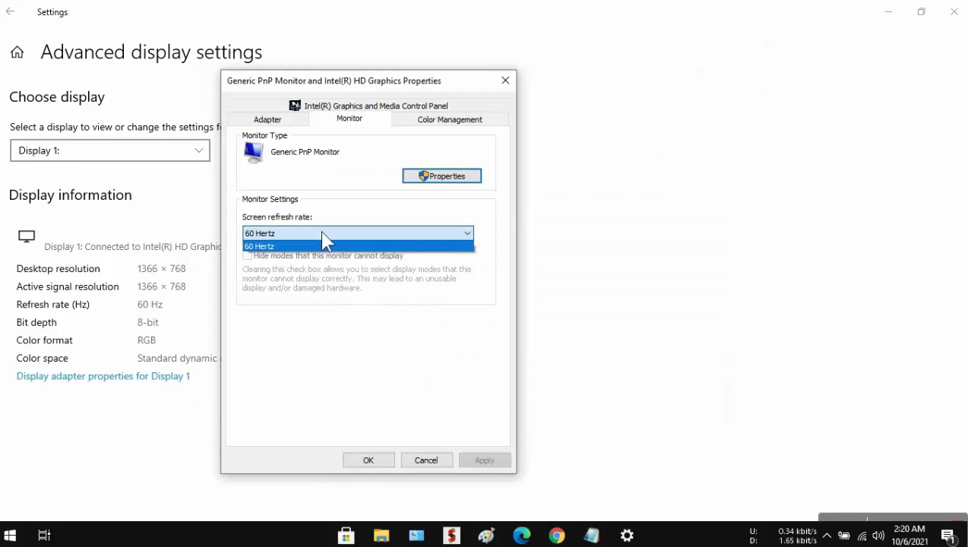
{"action": "left_click", "coordinate": [283, 247]}
{"action": "left_click", "coordinate": [492, 462]}
{"action": "left_click", "coordinate": [368, 461]}
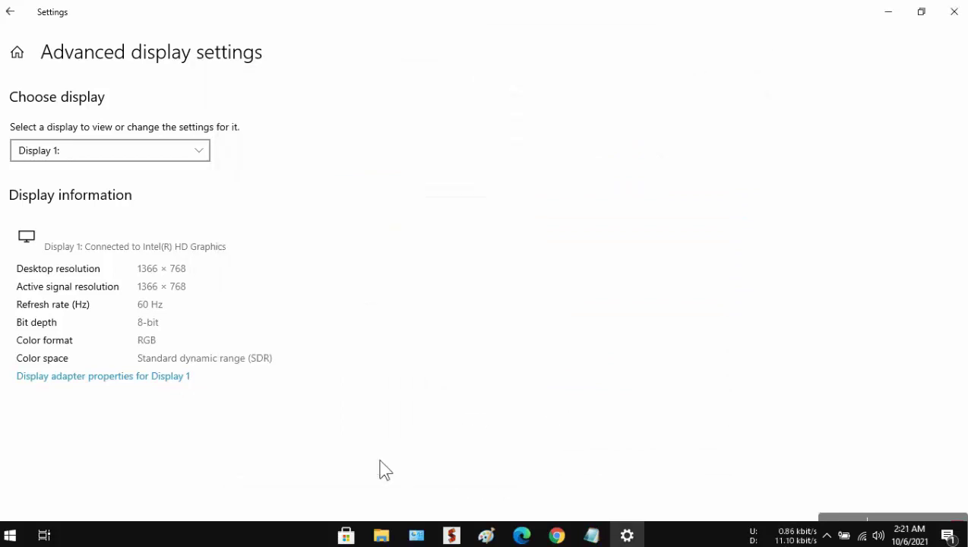
{"action": "left_click", "coordinate": [954, 12]}
Reopen the notes and highlight the last lines of Fix 3 and the Fix 4 heading about setting a previous display driver version manually
{"action": "left_click", "coordinate": [586, 532]}
{"action": "left_click_drag", "start_coordinate": [226, 270], "coordinate": [754, 275]}
{"action": "left_click_drag", "start_coordinate": [225, 304], "coordinate": [364, 305]}
{"action": "scroll", "coordinate": [436, 311], "scroll_direction": "down", "scroll_amount": 5}
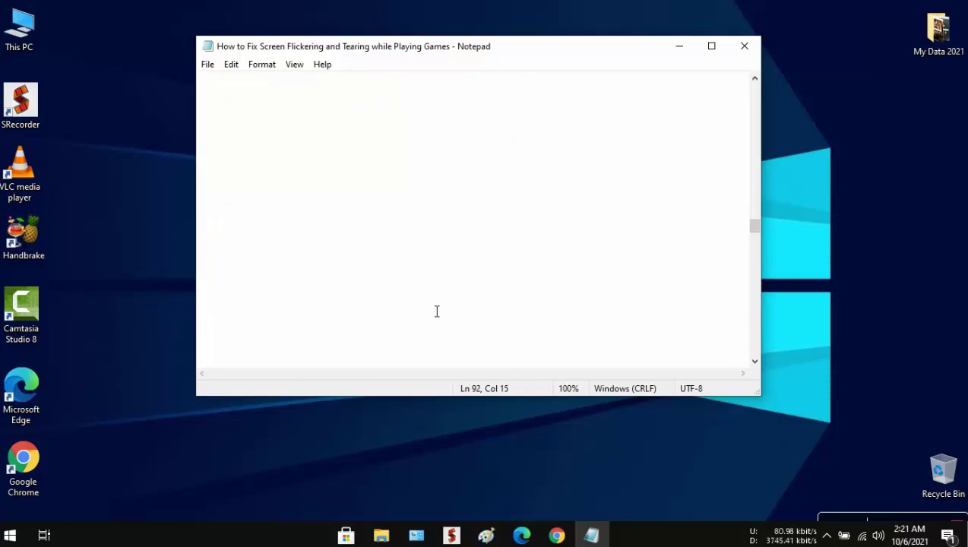
{"action": "left_click_drag", "start_coordinate": [226, 156], "coordinate": [724, 153]}
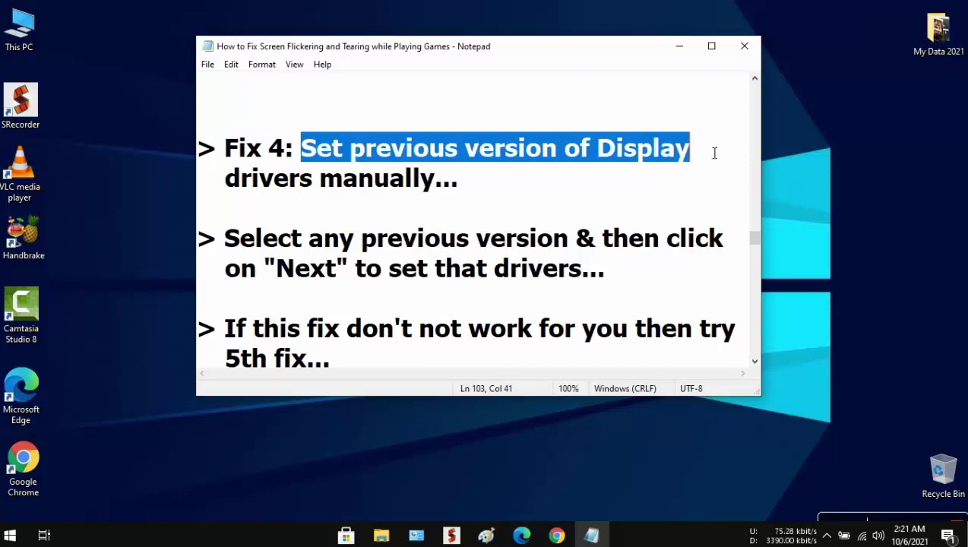
{"action": "left_click_drag", "start_coordinate": [219, 178], "coordinate": [495, 182]}
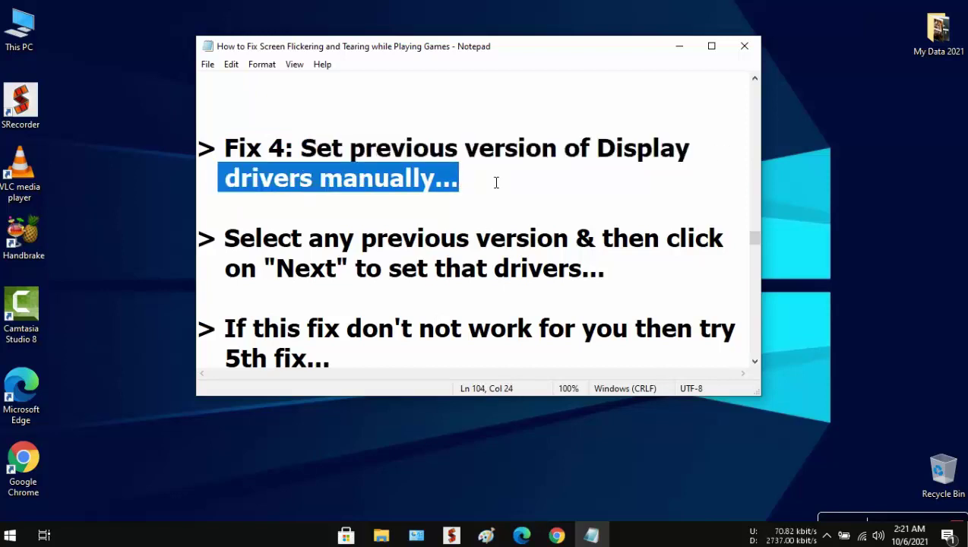
Open Device Manager and select Intel(R) HD Graphics under Display adapters
{"action": "right_click", "coordinate": [10, 535]}
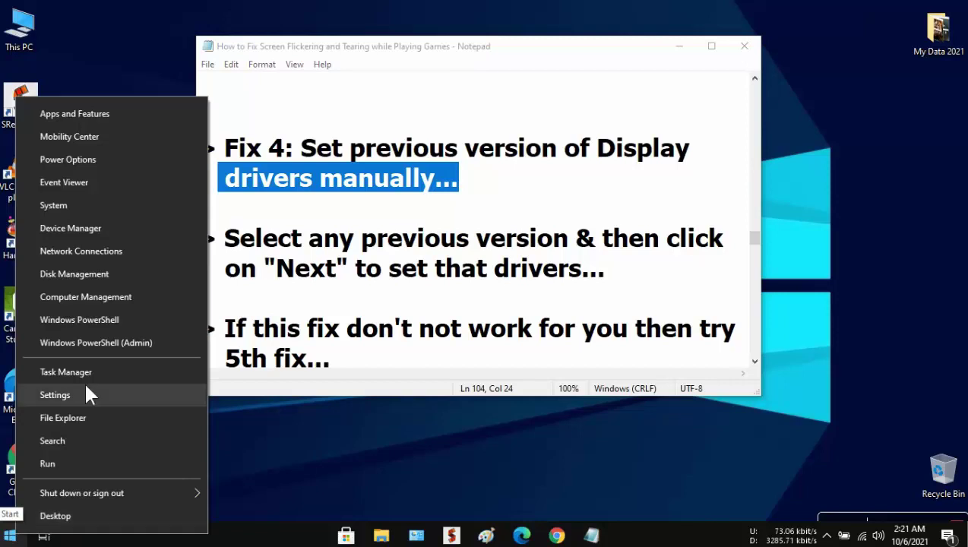
{"action": "left_click", "coordinate": [122, 232]}
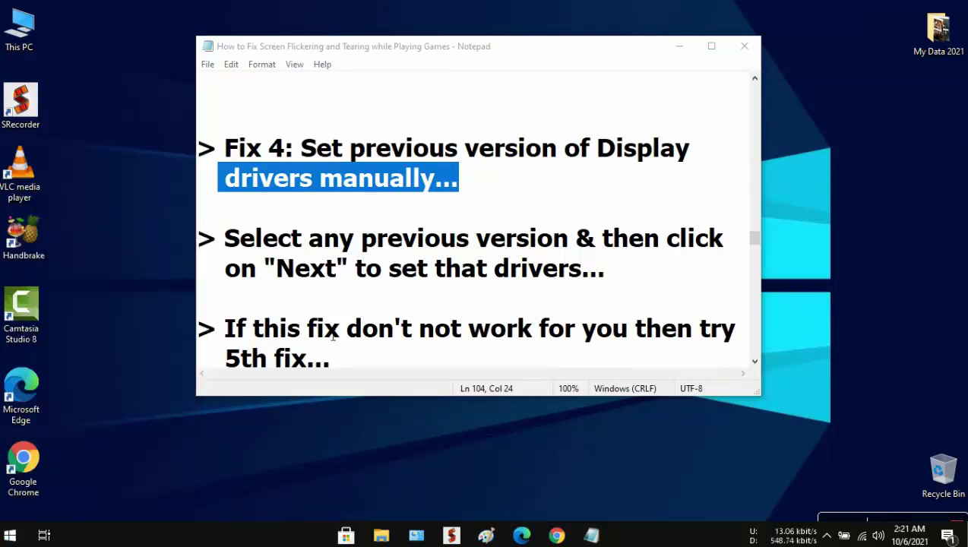
{"action": "left_click_drag", "start_coordinate": [238, 52], "coordinate": [384, 46]}
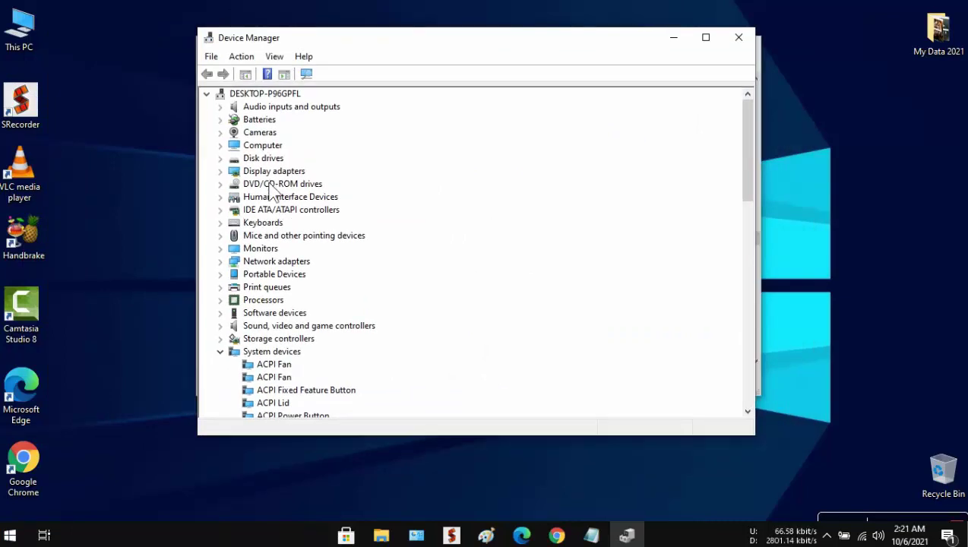
{"action": "left_click", "coordinate": [269, 173]}
{"action": "left_click", "coordinate": [220, 173]}
{"action": "left_click", "coordinate": [314, 182]}
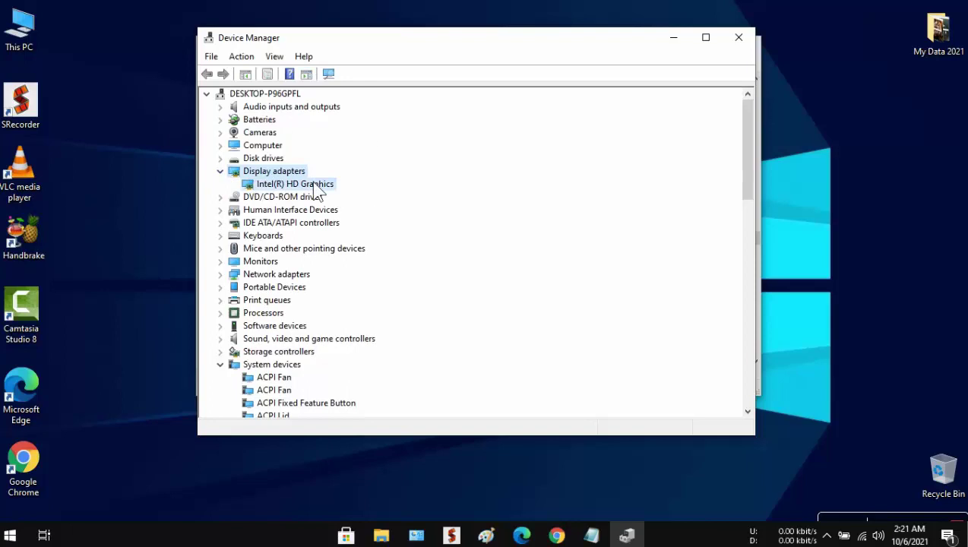
Update the Intel(R) HD Graphics driver manually, choosing Microsoft Basic Display Adapter from the computer's available drivers, and close the wizard
{"action": "right_click", "coordinate": [314, 184]}
{"action": "left_click", "coordinate": [394, 192]}
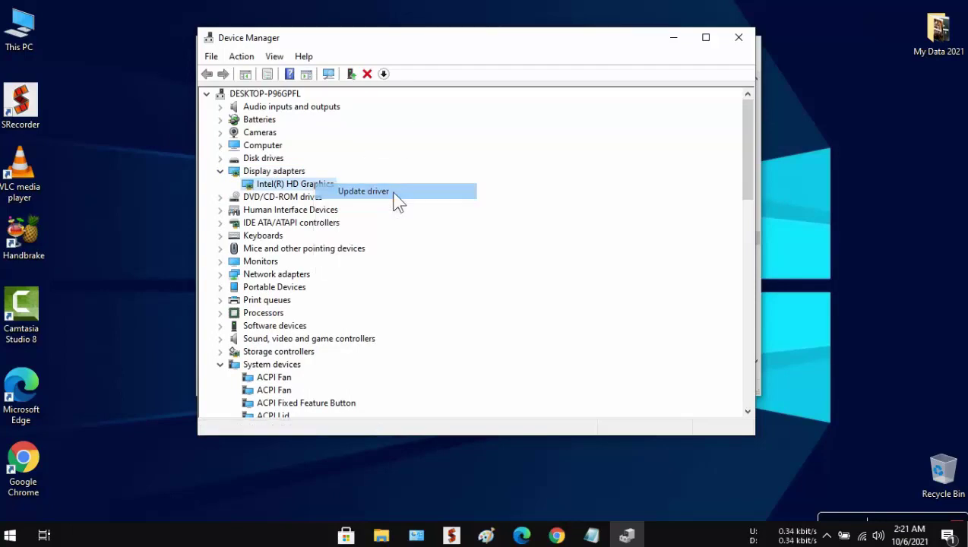
{"action": "left_click", "coordinate": [411, 281]}
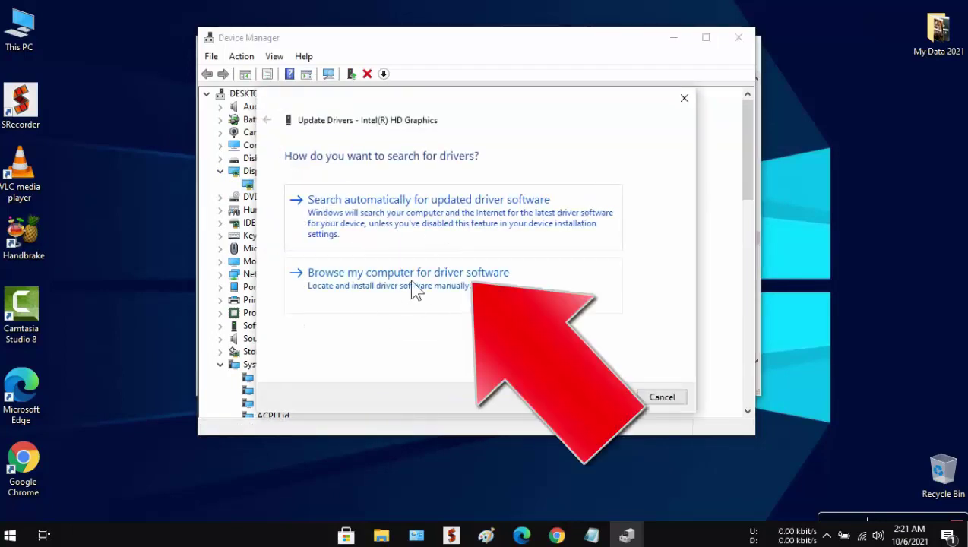
{"action": "left_click", "coordinate": [417, 314]}
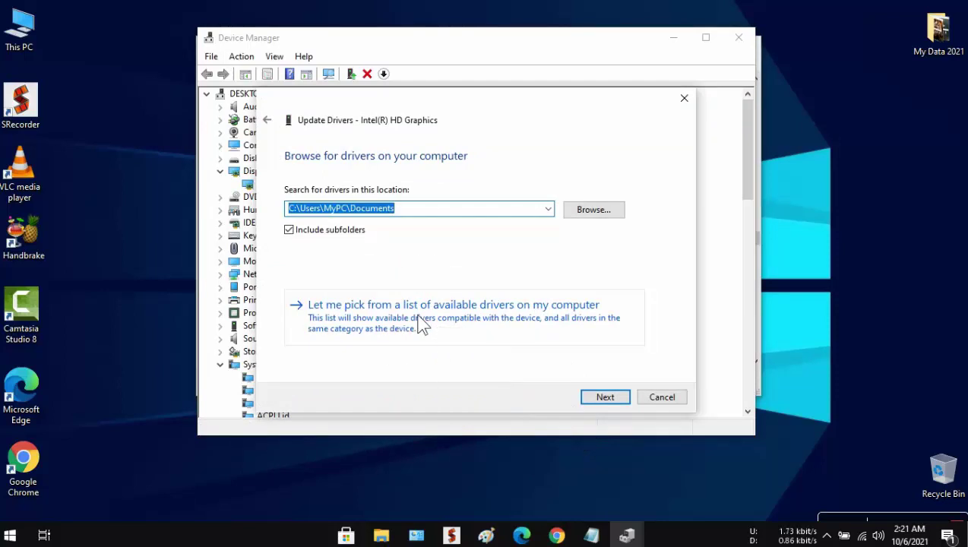
{"action": "left_click", "coordinate": [398, 289]}
{"action": "left_click", "coordinate": [390, 302]}
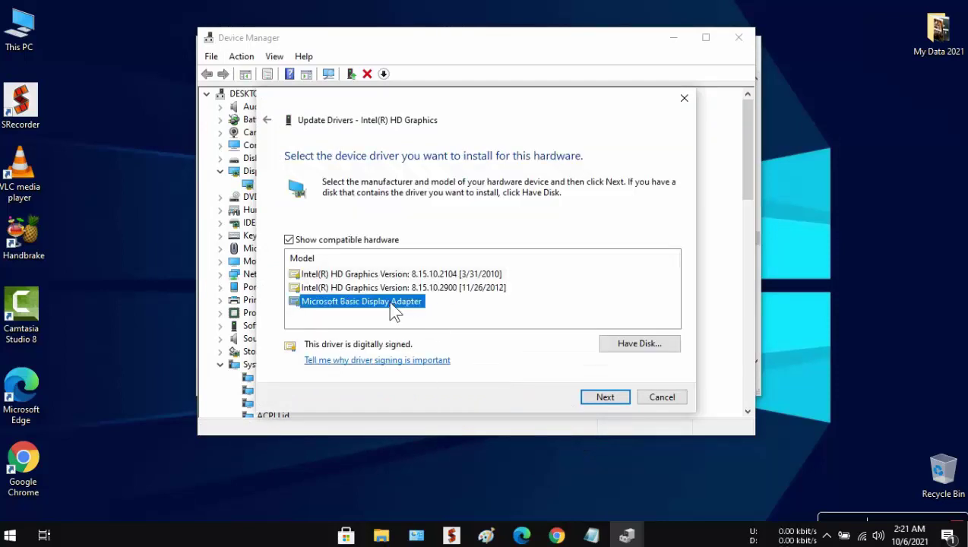
{"action": "left_click", "coordinate": [607, 403]}
{"action": "left_click", "coordinate": [683, 99]}
{"action": "left_click", "coordinate": [673, 38]}
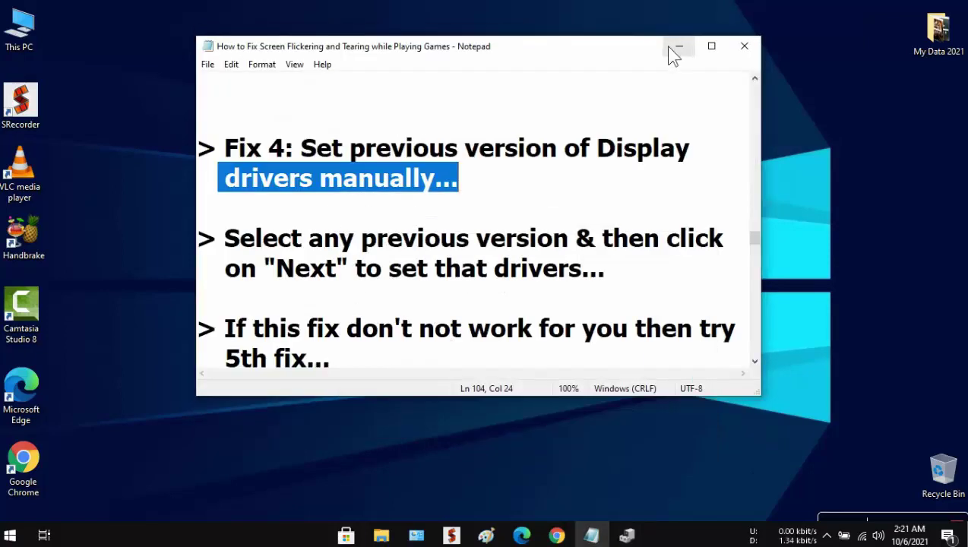
Highlight the notes about selecting any previous driver version and trying the 5th fix if this one does not work
{"action": "left_click_drag", "start_coordinate": [227, 240], "coordinate": [725, 237]}
{"action": "left_click_drag", "start_coordinate": [227, 269], "coordinate": [630, 275]}
{"action": "scroll", "coordinate": [620, 310], "scroll_direction": "down", "scroll_amount": 1}
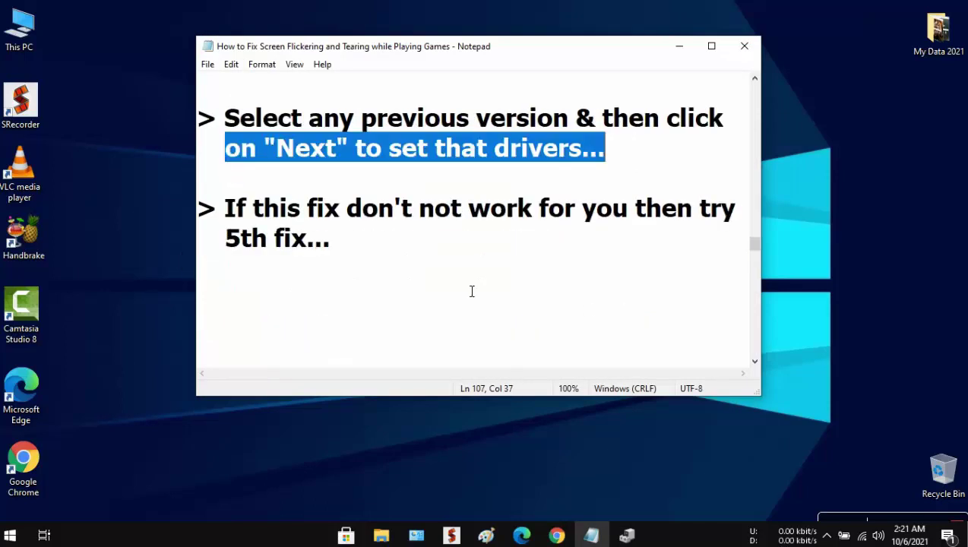
{"action": "left_click_drag", "start_coordinate": [221, 217], "coordinate": [741, 210]}
{"action": "left_click_drag", "start_coordinate": [224, 241], "coordinate": [387, 242]}
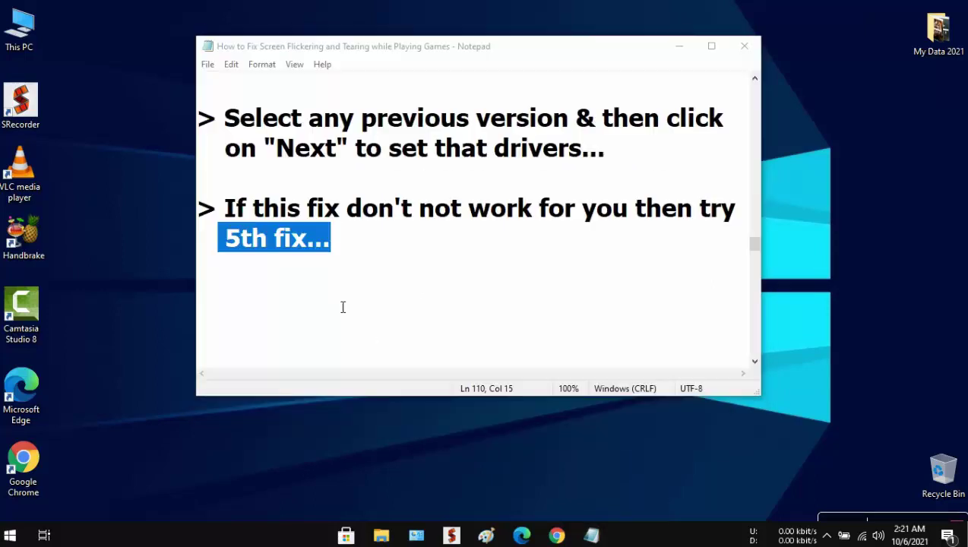
Highlight the Fix 5 instruction to open "System Configuration" in the notes
{"action": "left_click", "coordinate": [342, 307]}
{"action": "scroll", "coordinate": [342, 307], "scroll_direction": "down", "scroll_amount": 2}
{"action": "left_click_drag", "start_coordinate": [224, 208], "coordinate": [728, 216]}
Search Windows for "system con" and open System Configuration
{"action": "right_click", "coordinate": [14, 534]}
{"action": "left_click", "coordinate": [134, 436]}
{"action": "type", "text": "system con"}
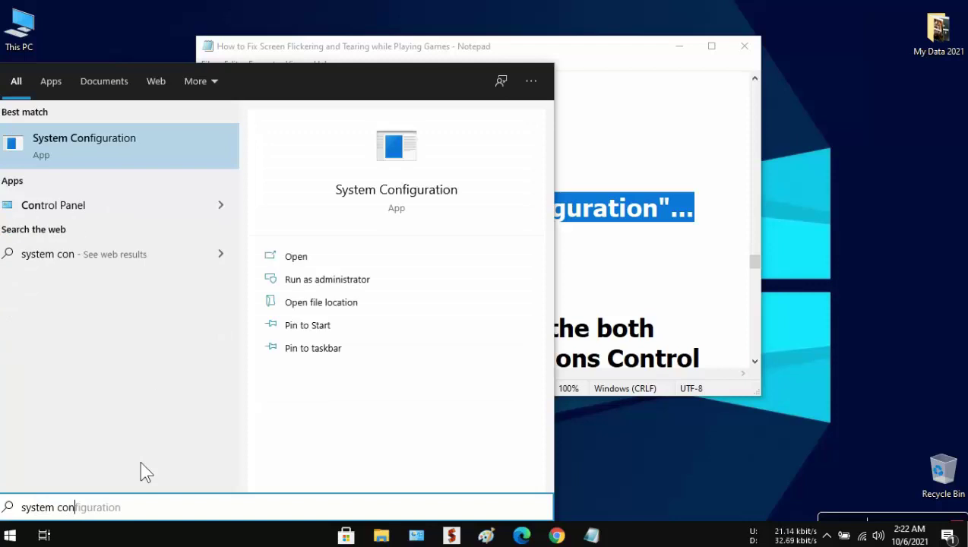
{"action": "left_click", "coordinate": [122, 163]}
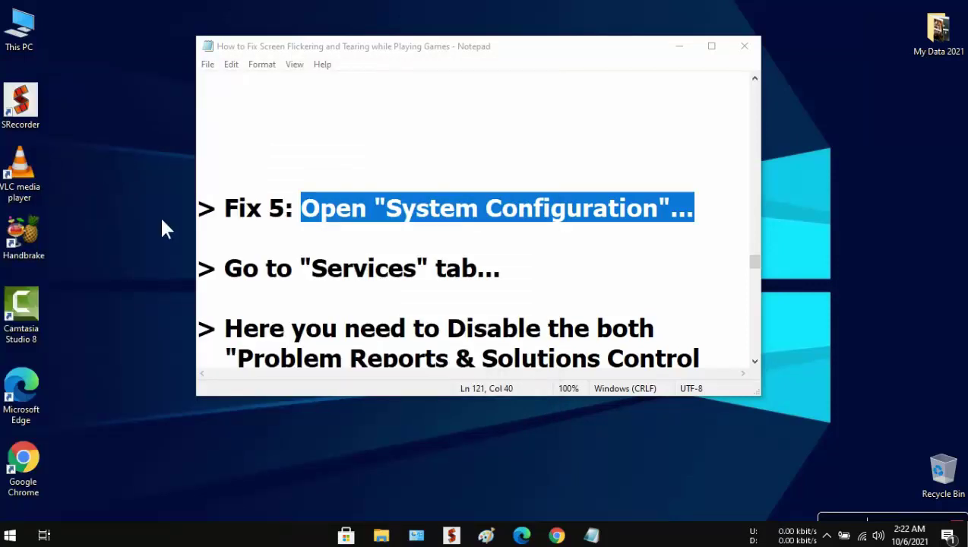
Highlight the "Services" instruction in the notes and display the services list in System Configuration
{"action": "left_click", "coordinate": [591, 536]}
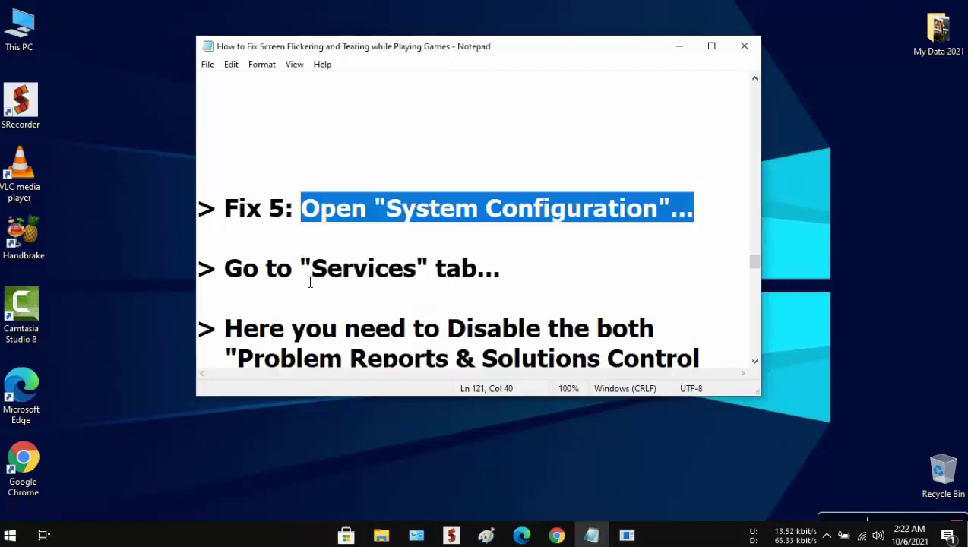
{"action": "left_click_drag", "start_coordinate": [225, 268], "coordinate": [537, 282]}
{"action": "left_click", "coordinate": [629, 533]}
{"action": "left_click", "coordinate": [372, 163]}
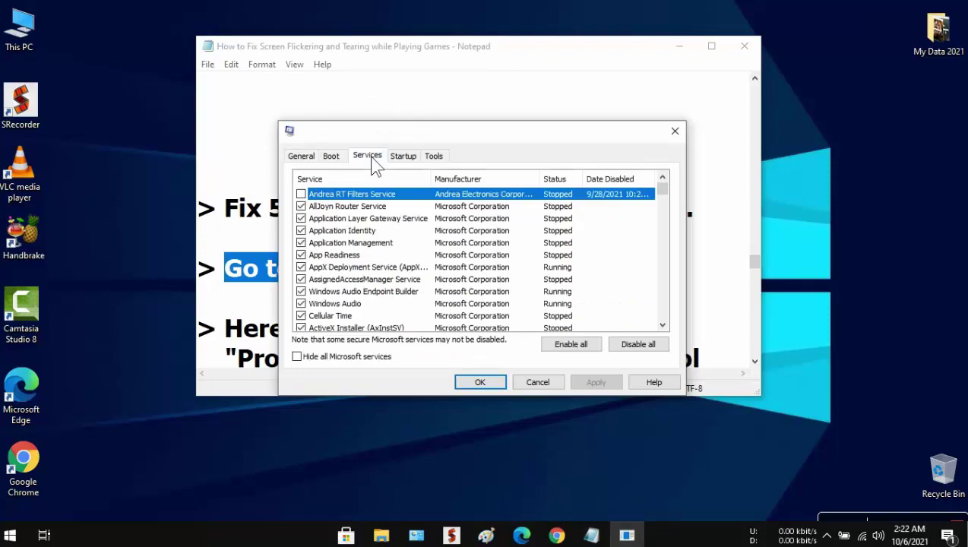
Highlight the note about disabling both "Problem Reports & Solutions Control Panel Support" and "Windows Error Reporting Services"
{"action": "left_click", "coordinate": [573, 499]}
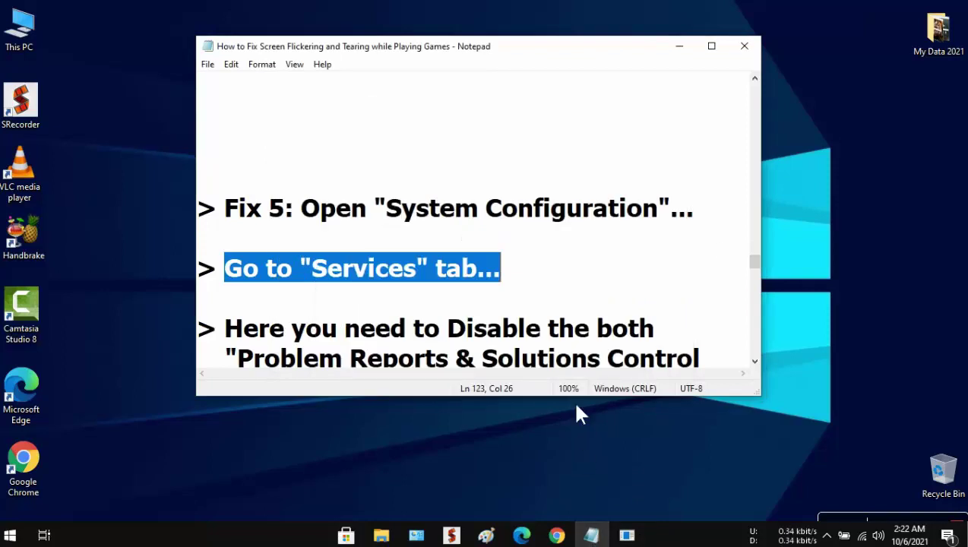
{"action": "scroll", "coordinate": [471, 298], "scroll_direction": "down", "scroll_amount": 1}
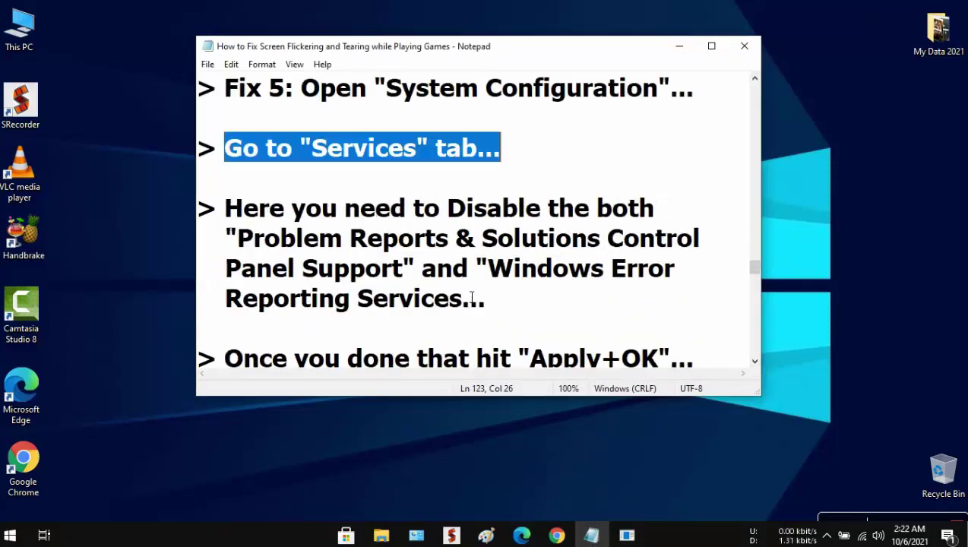
{"action": "left_click", "coordinate": [227, 214]}
{"action": "left_click_drag", "start_coordinate": [232, 215], "coordinate": [666, 215]}
{"action": "left_click_drag", "start_coordinate": [217, 237], "coordinate": [727, 241]}
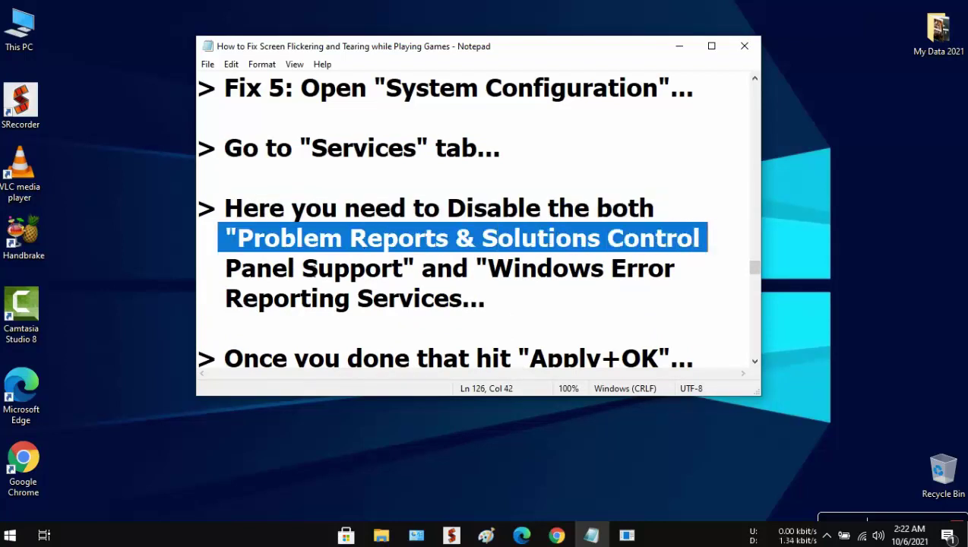
{"action": "left_click_drag", "start_coordinate": [222, 270], "coordinate": [681, 271]}
{"action": "left_click_drag", "start_coordinate": [221, 312], "coordinate": [519, 311]}
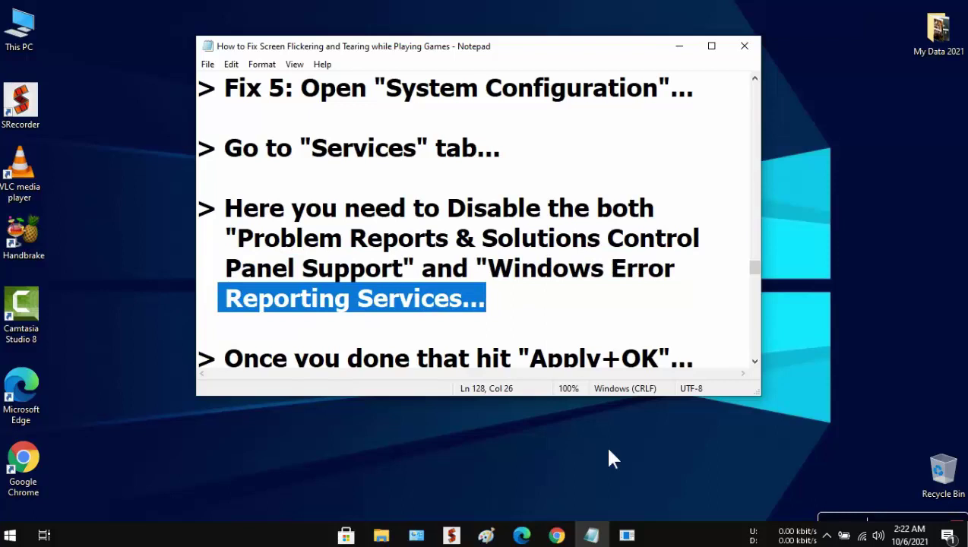
Sort the System Configuration services by name and disable Problem Reports and Solutions Control Panel Support
{"action": "left_click", "coordinate": [626, 535]}
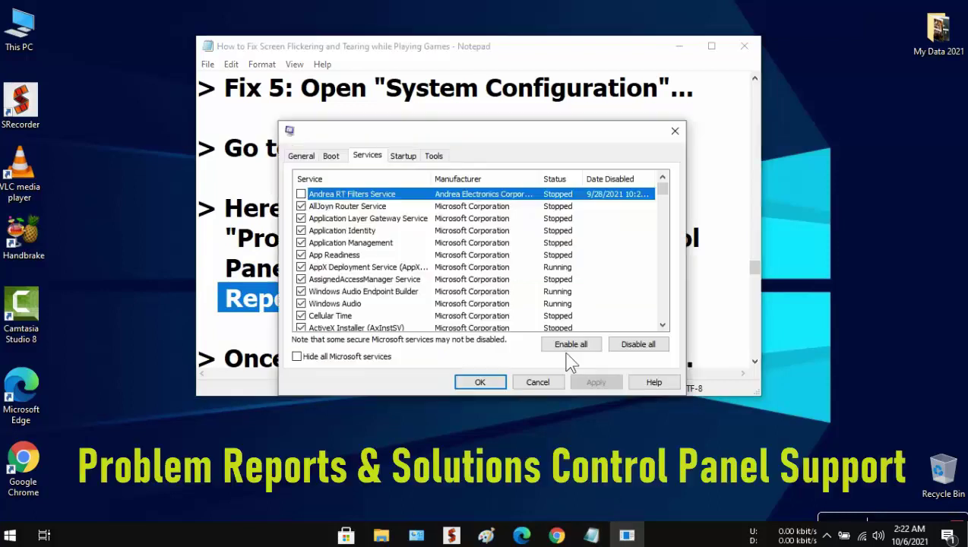
{"action": "left_click", "coordinate": [362, 179]}
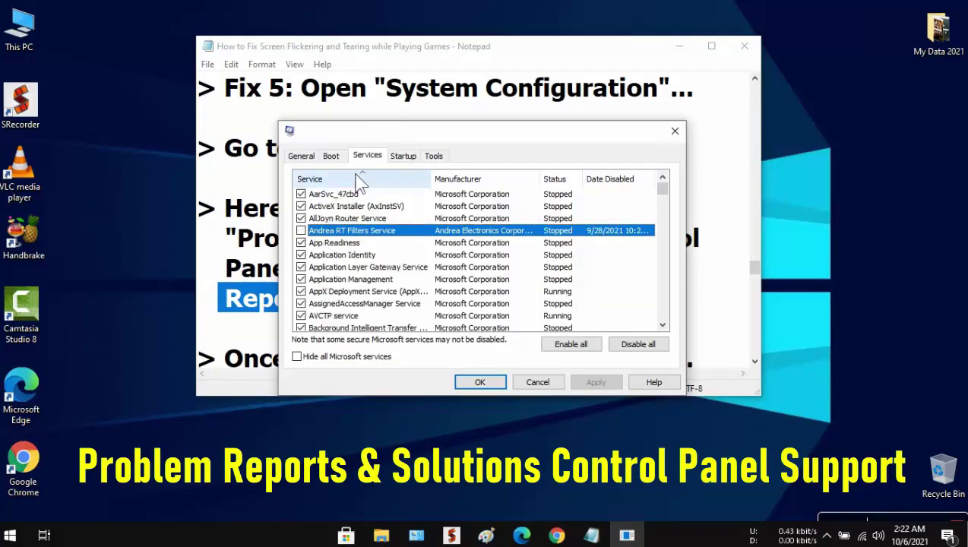
{"action": "scroll", "coordinate": [641, 247], "scroll_direction": "down", "scroll_amount": 20}
{"action": "left_click", "coordinate": [662, 326]}
{"action": "left_click", "coordinate": [662, 326]}
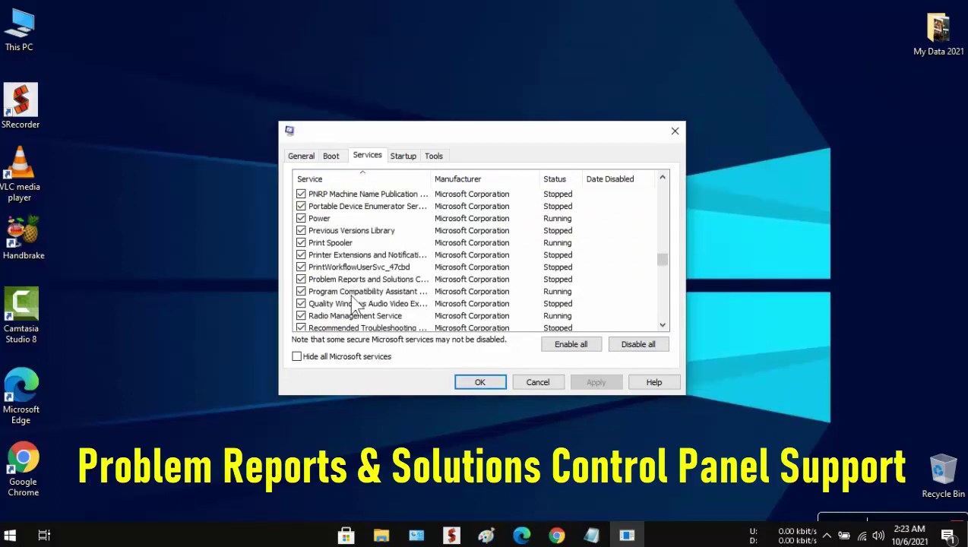
{"action": "left_click_drag", "start_coordinate": [431, 184], "coordinate": [484, 187]}
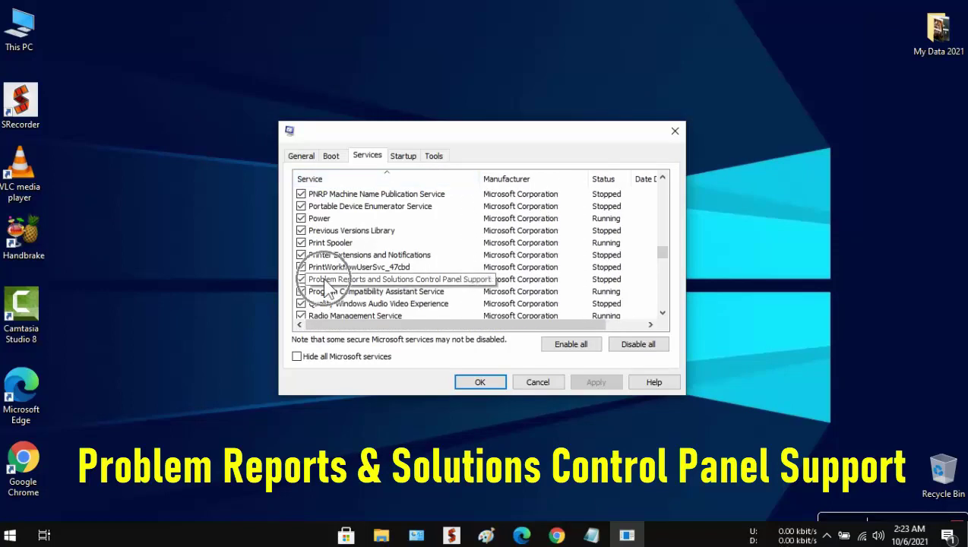
{"action": "left_click", "coordinate": [301, 279]}
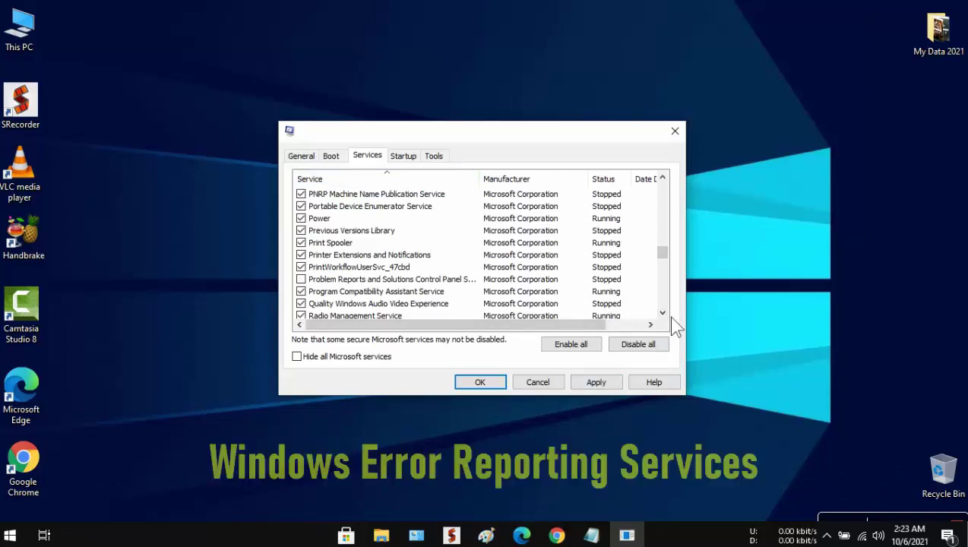
Disable Windows Error Reporting Service in System Configuration and apply the change without restarting the PC
{"action": "scroll", "coordinate": [661, 313], "scroll_direction": "down", "scroll_amount": 15}
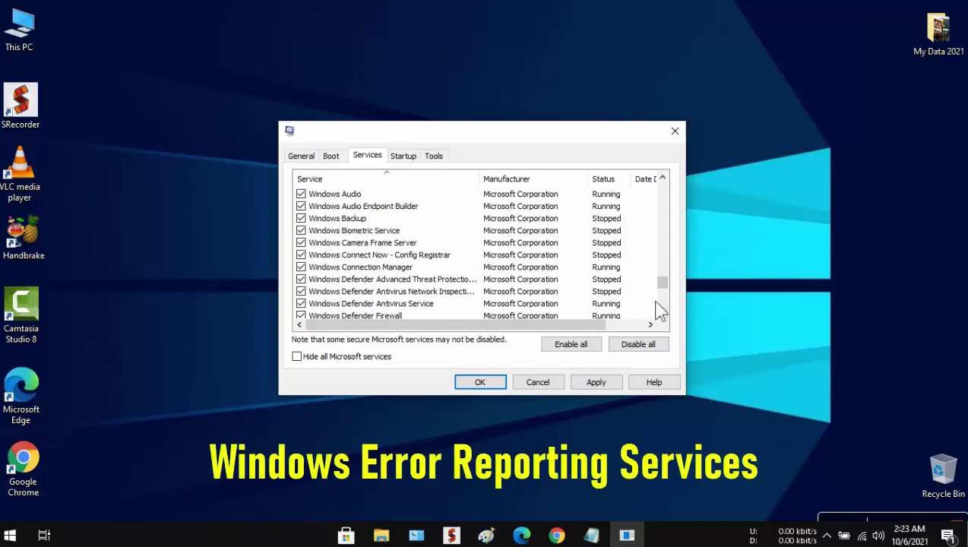
{"action": "scroll", "coordinate": [666, 321], "scroll_direction": "down", "scroll_amount": 2}
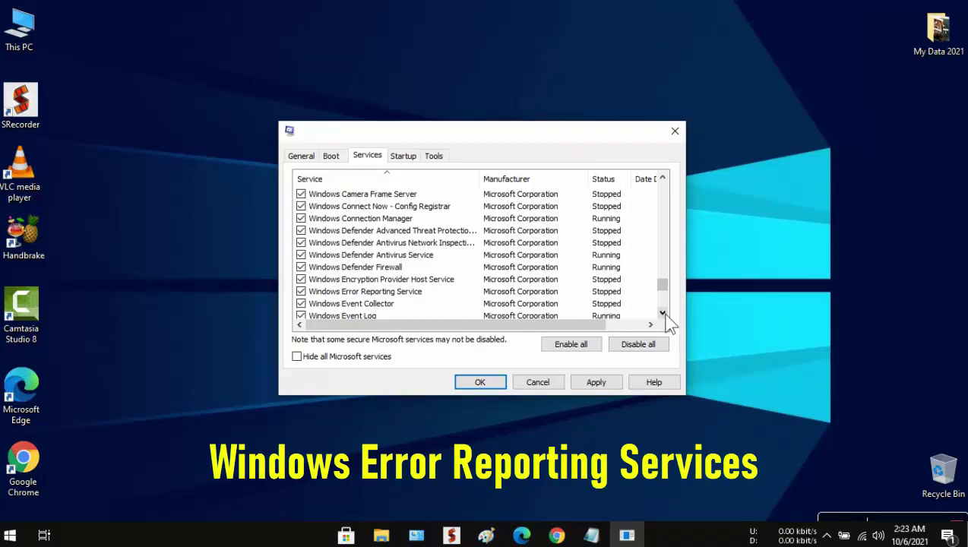
{"action": "left_click", "coordinate": [663, 313]}
{"action": "left_click", "coordinate": [365, 279]}
{"action": "left_click", "coordinate": [301, 280]}
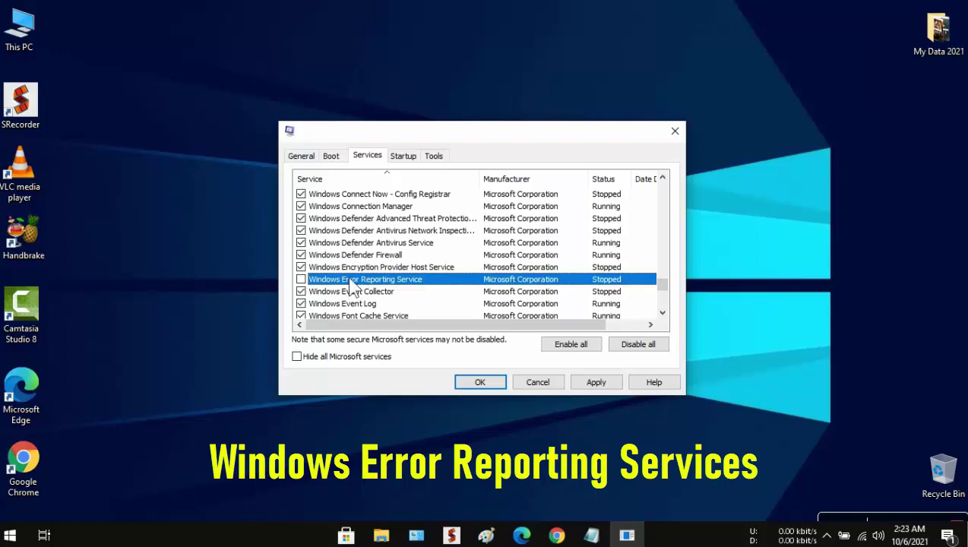
{"action": "left_click", "coordinate": [598, 383]}
{"action": "left_click", "coordinate": [478, 385]}
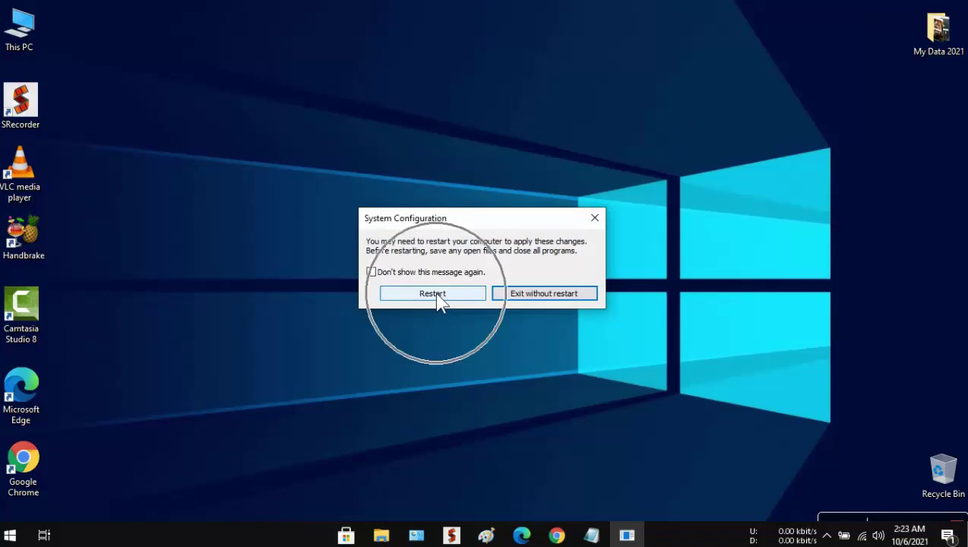
{"action": "left_click", "coordinate": [594, 218]}
Switch to Notepad and highlight the remaining notes of the current fix and the Fix 6 text "Make sure your PC is Up-To-Date..."
{"action": "left_click", "coordinate": [593, 533]}
{"action": "scroll", "coordinate": [306, 275], "scroll_direction": "down", "scroll_amount": 2}
{"action": "left_click_drag", "start_coordinate": [225, 239], "coordinate": [730, 241]}
{"action": "left_click_drag", "start_coordinate": [226, 299], "coordinate": [737, 304]}
{"action": "left_click_drag", "start_coordinate": [225, 328], "coordinate": [373, 340]}
{"action": "scroll", "coordinate": [426, 325], "scroll_direction": "down", "scroll_amount": 5}
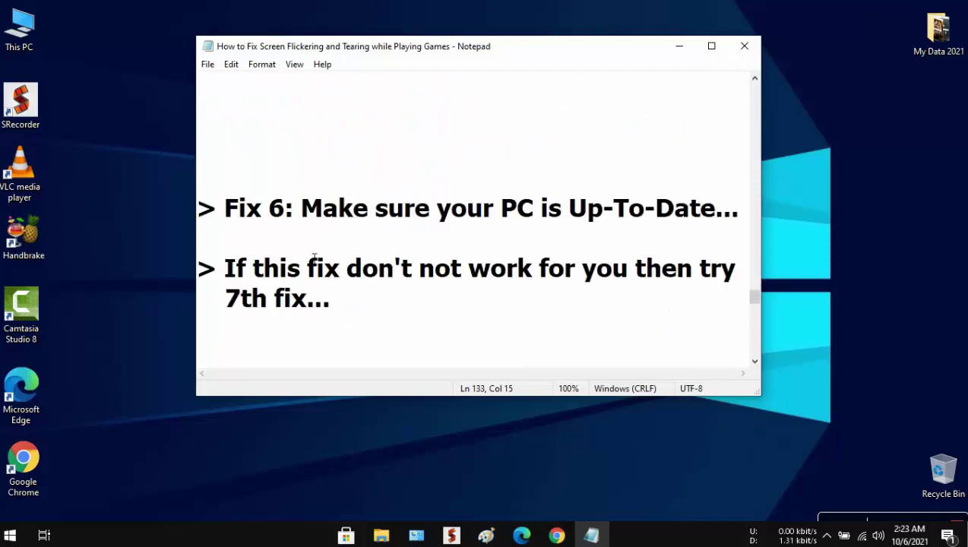
{"action": "left_click_drag", "start_coordinate": [222, 218], "coordinate": [743, 218]}
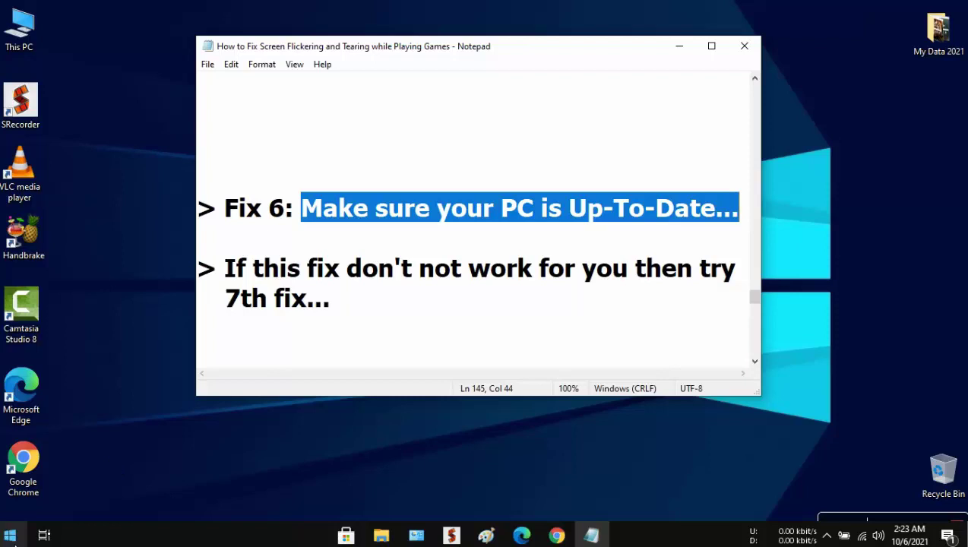
Open Windows Update under Update & Security in Windows Settings and try to resume the paused updates
{"action": "right_click", "coordinate": [10, 534]}
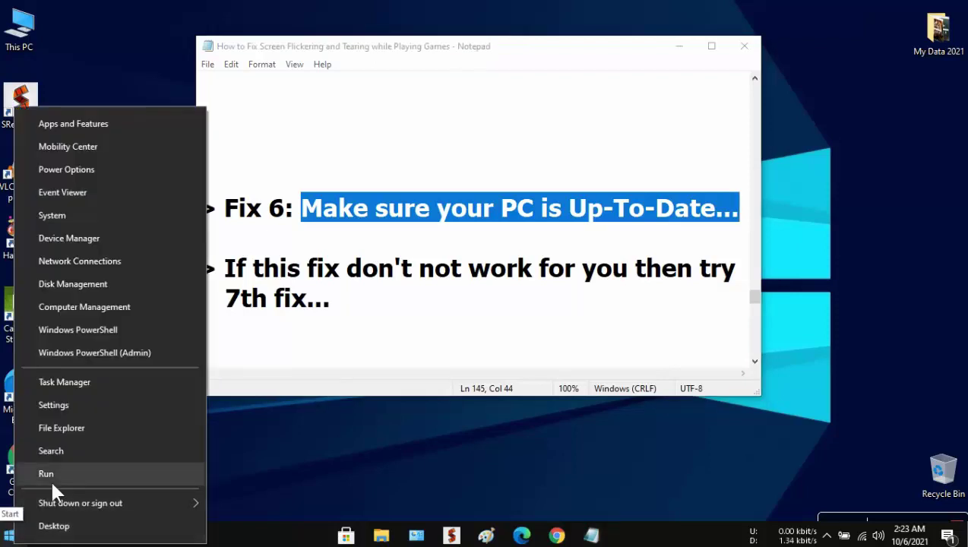
{"action": "left_click", "coordinate": [332, 487]}
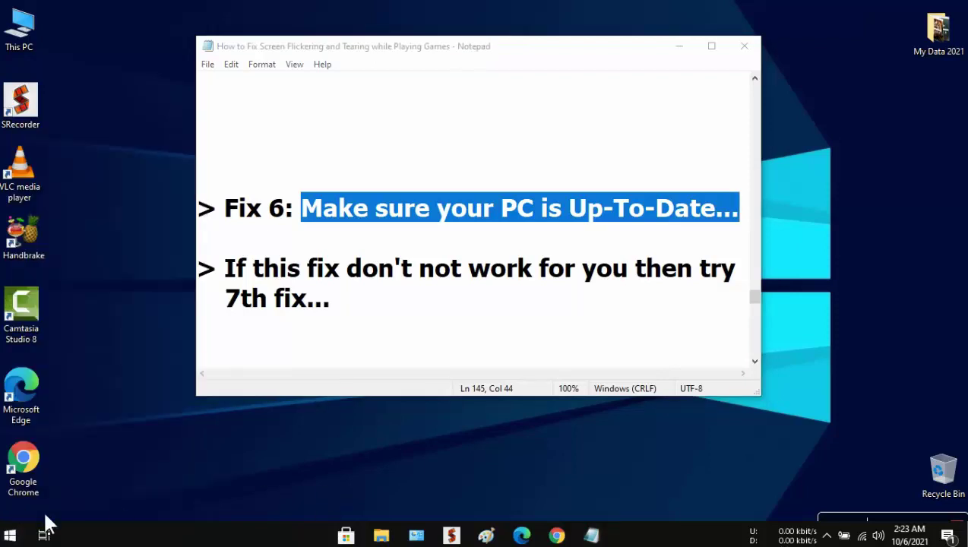
{"action": "left_click", "coordinate": [10, 534]}
{"action": "left_click", "coordinate": [11, 470]}
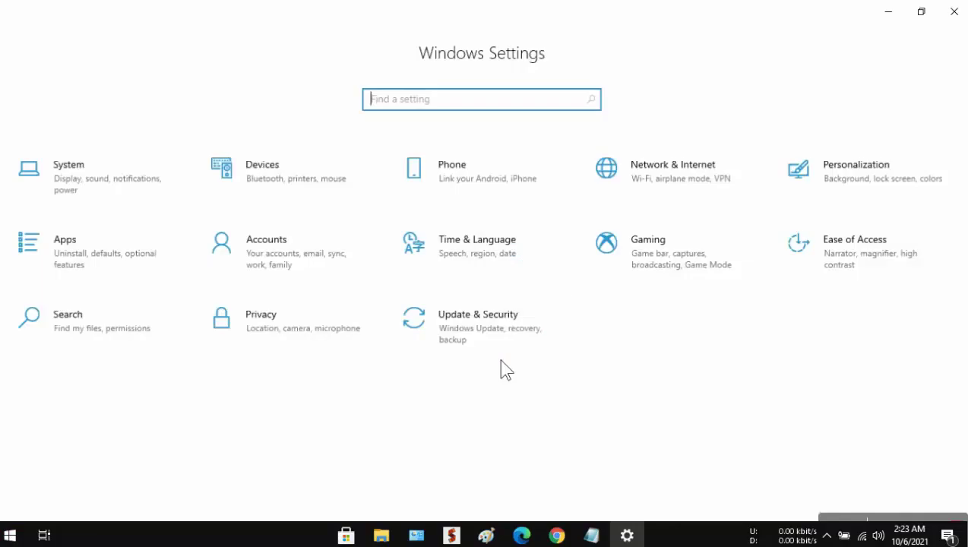
{"action": "left_click", "coordinate": [469, 329]}
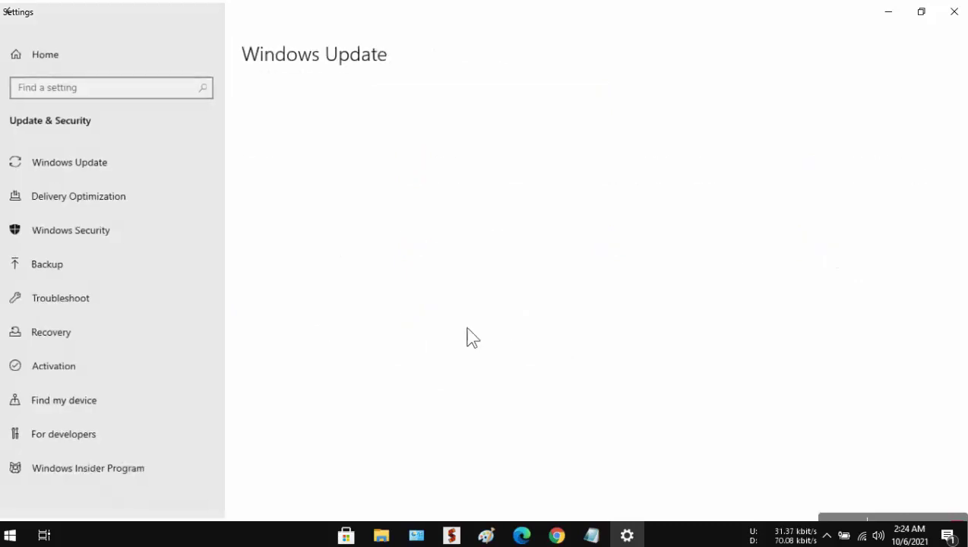
{"action": "left_click", "coordinate": [291, 196]}
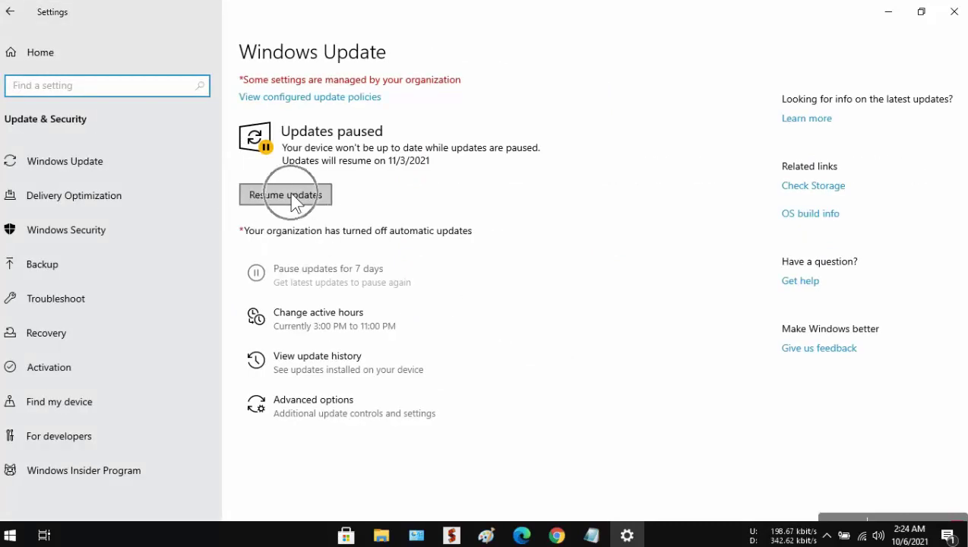
{"action": "left_click", "coordinate": [950, 13]}
Highlight the note about trying the 7th fix, the text "Factory Reset your PC..." and the instruction to search for "Reset"
{"action": "left_click_drag", "start_coordinate": [234, 275], "coordinate": [748, 275]}
{"action": "left_click_drag", "start_coordinate": [228, 301], "coordinate": [352, 303]}
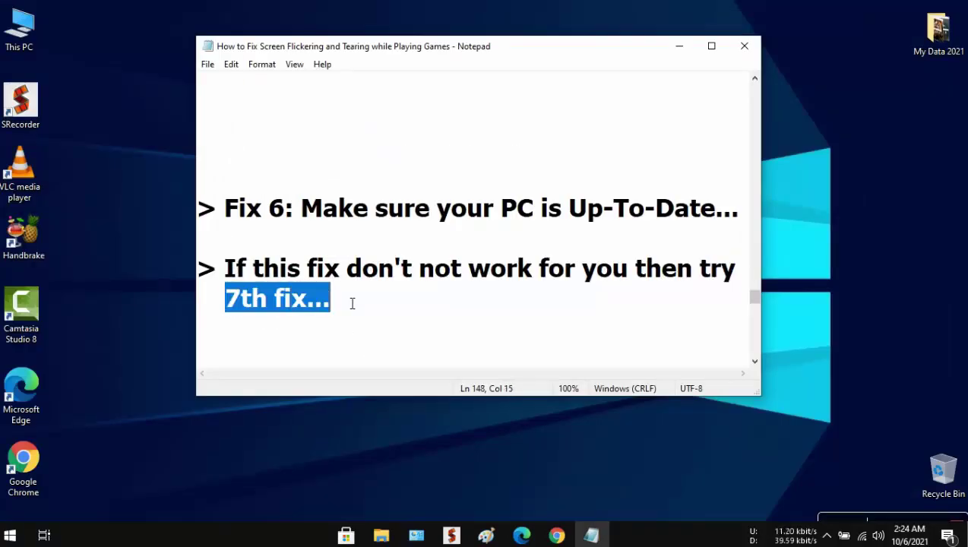
{"action": "scroll", "coordinate": [425, 316], "scroll_direction": "down", "scroll_amount": 5}
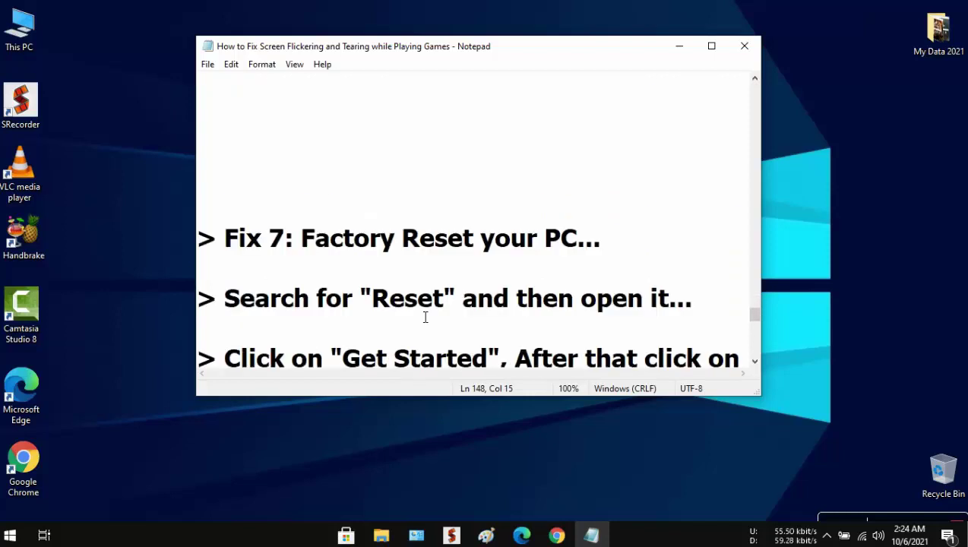
{"action": "scroll", "coordinate": [426, 316], "scroll_direction": "down", "scroll_amount": 2}
{"action": "left_click_drag", "start_coordinate": [227, 129], "coordinate": [629, 123]}
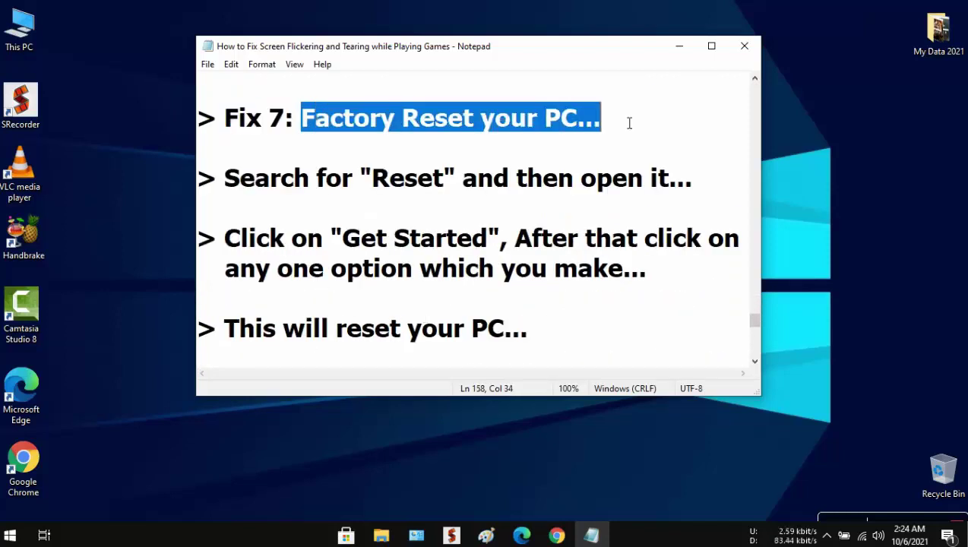
{"action": "left_click_drag", "start_coordinate": [228, 190], "coordinate": [704, 186]}
Search Windows for "reset" and open the Reset this PC settings
{"action": "right_click", "coordinate": [10, 534]}
{"action": "left_click", "coordinate": [99, 437]}
{"action": "type", "text": "reset"}
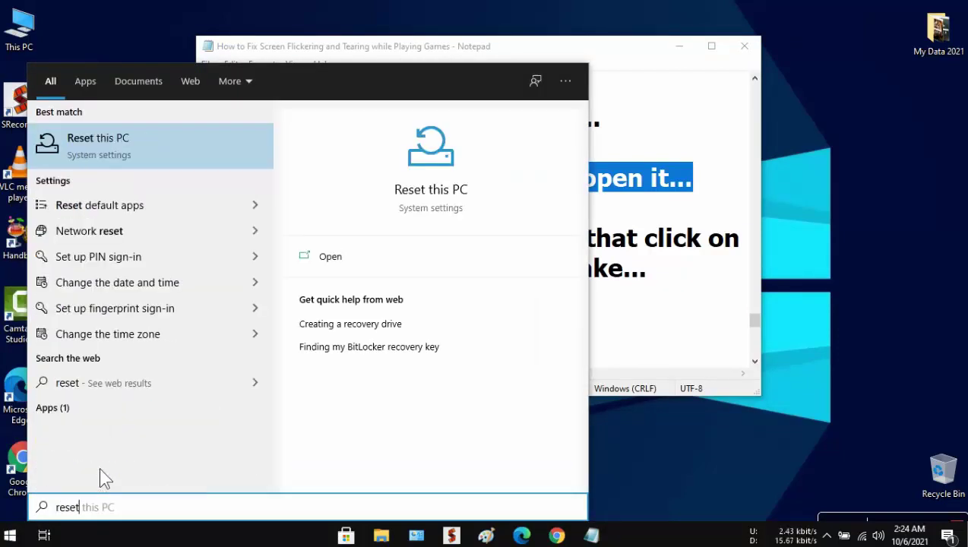
{"action": "left_click", "coordinate": [129, 137]}
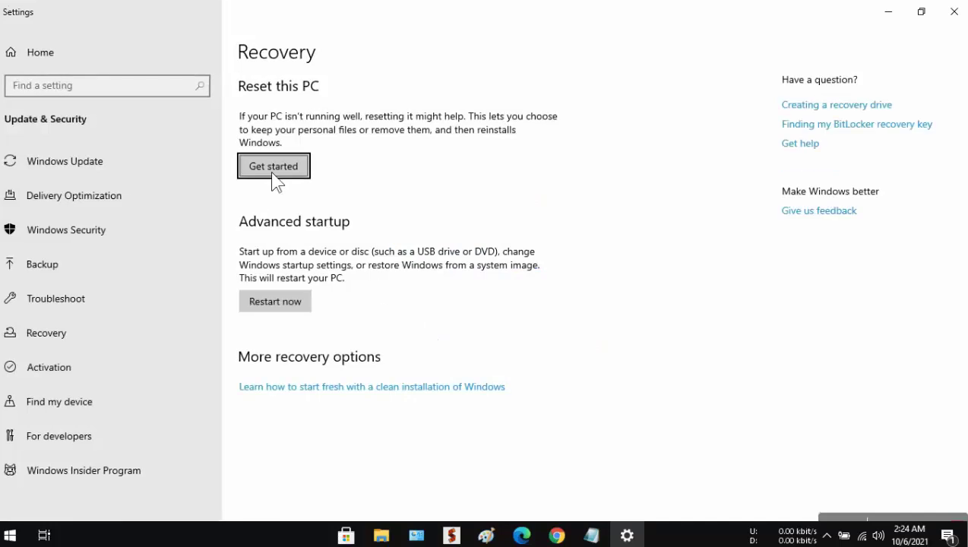
{"action": "left_click", "coordinate": [273, 166]}
Switch to Notepad, highlight the instruction about "Get Started" and choosing any one option, and minimize the notes
{"action": "left_click", "coordinate": [591, 535]}
{"action": "left_click_drag", "start_coordinate": [231, 249], "coordinate": [750, 247]}
{"action": "left_click_drag", "start_coordinate": [227, 275], "coordinate": [642, 274]}
{"action": "left_click", "coordinate": [679, 45]}
Start Reset this PC to examine the "Keep my files" and "Remove everything" options, and close Settings without resetting
{"action": "left_click", "coordinate": [277, 168]}
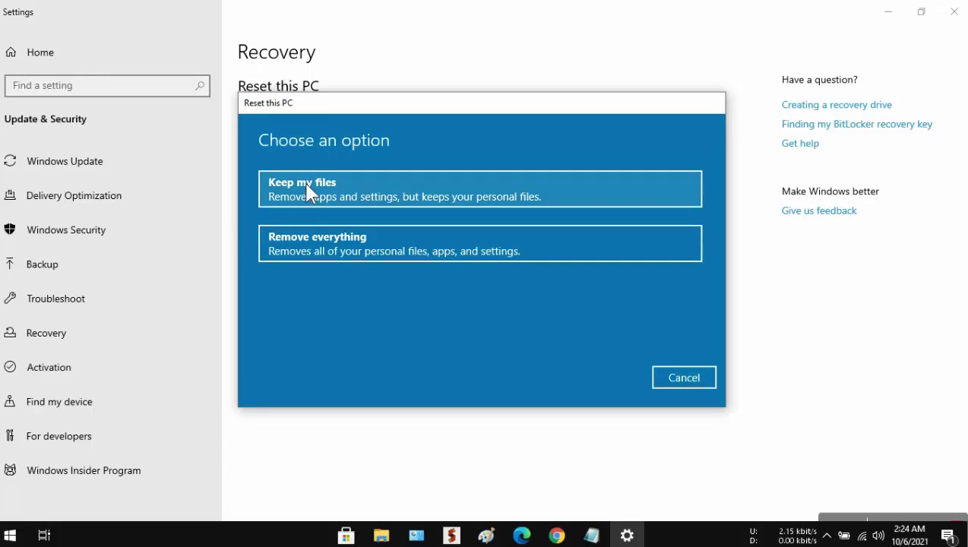
{"action": "left_click", "coordinate": [316, 247]}
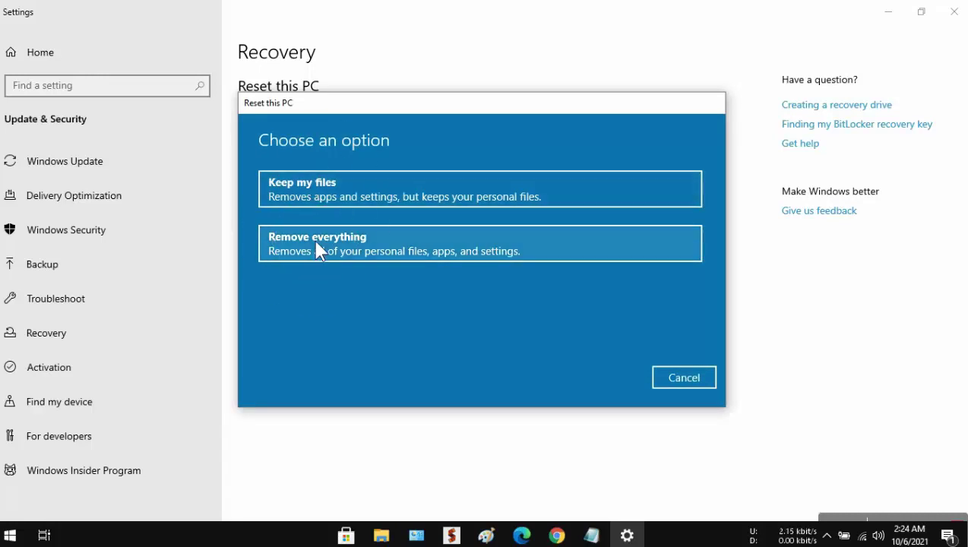
{"action": "left_click", "coordinate": [954, 11]}
Switch to Notepad and highlight "This will reset your PC..." and the closing note hoping one of the fixes will work
{"action": "left_click", "coordinate": [592, 536]}
{"action": "left_click_drag", "start_coordinate": [235, 328], "coordinate": [597, 338]}
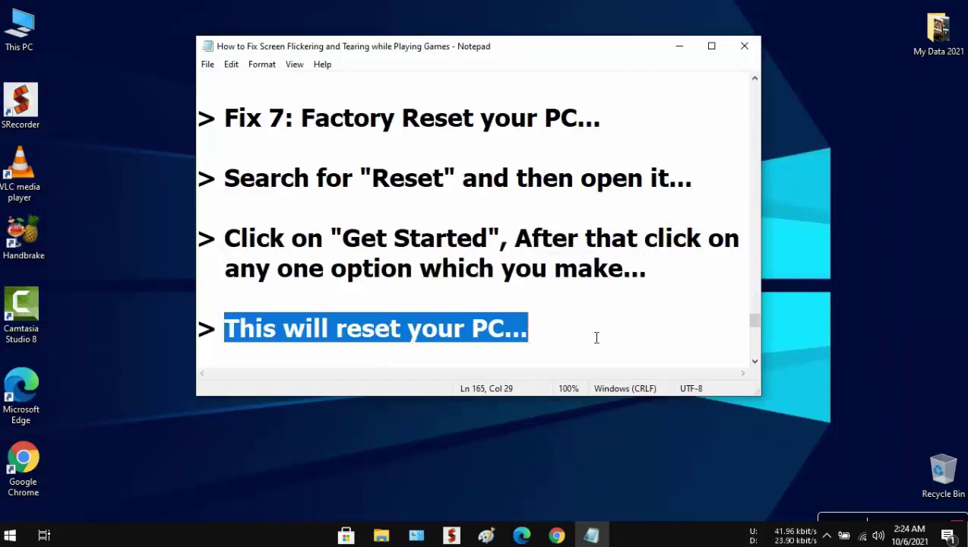
{"action": "scroll", "coordinate": [593, 312], "scroll_direction": "down", "scroll_amount": 5}
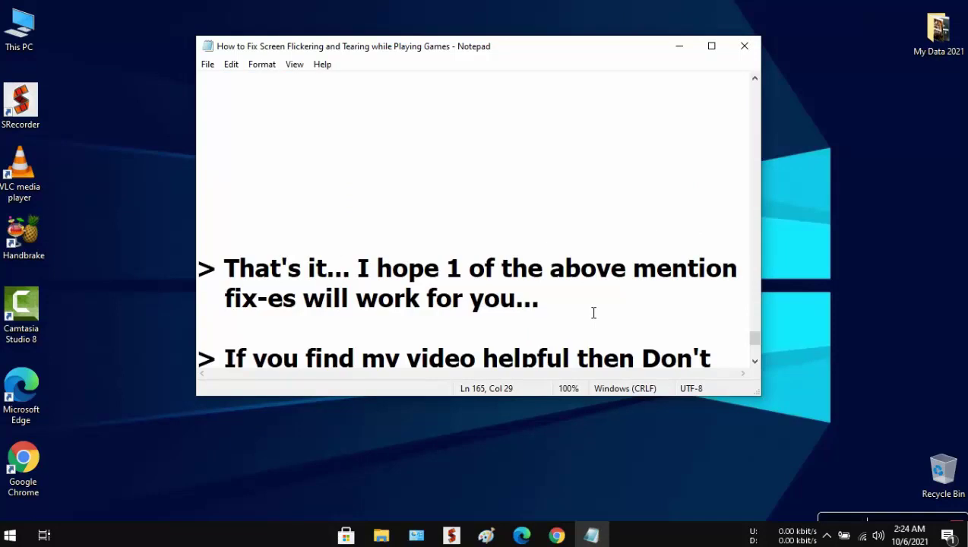
{"action": "left_click_drag", "start_coordinate": [228, 148], "coordinate": [609, 165]}
{"action": "left_click_drag", "start_coordinate": [217, 175], "coordinate": [563, 184]}
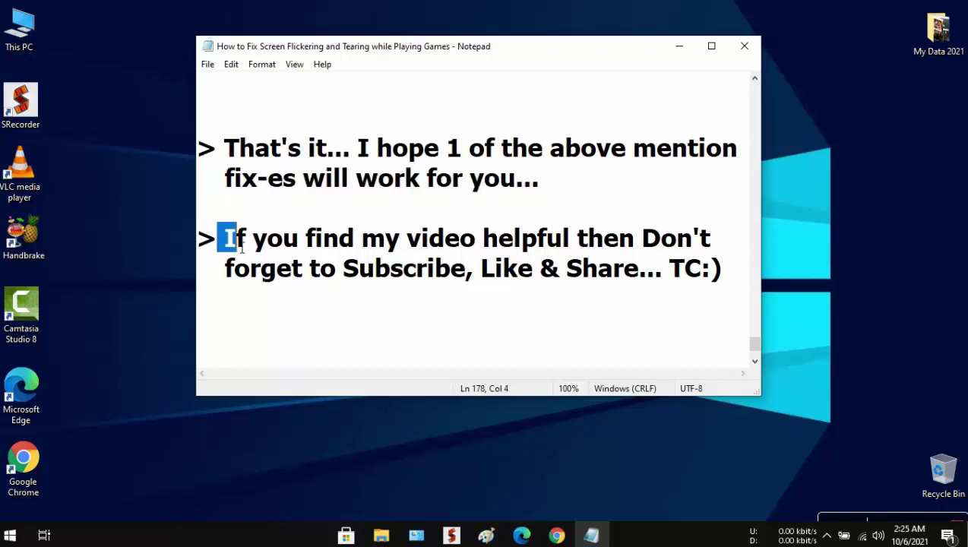